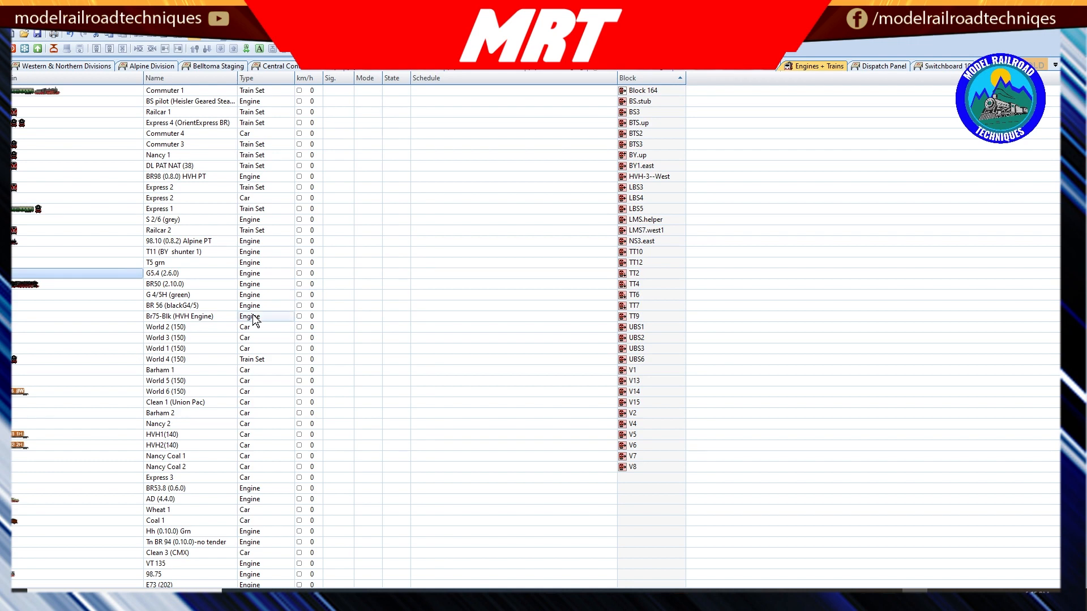
Step: Examine the speed, delay and stop operations behind the Move near function of engine G5.4 (2.6.0)
{"action": "scroll", "coordinate": [252, 316], "scroll_direction": "down", "scroll_amount": 5}
{"action": "scroll", "coordinate": [252, 316], "scroll_direction": "up", "scroll_amount": 5}
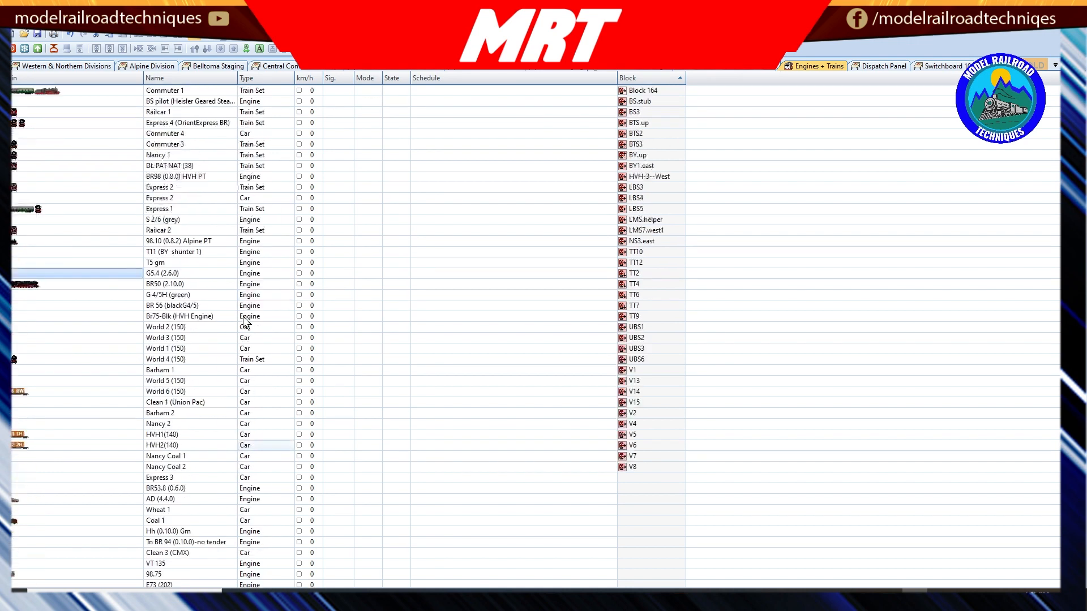
{"action": "double_click", "coordinate": [12, 277]}
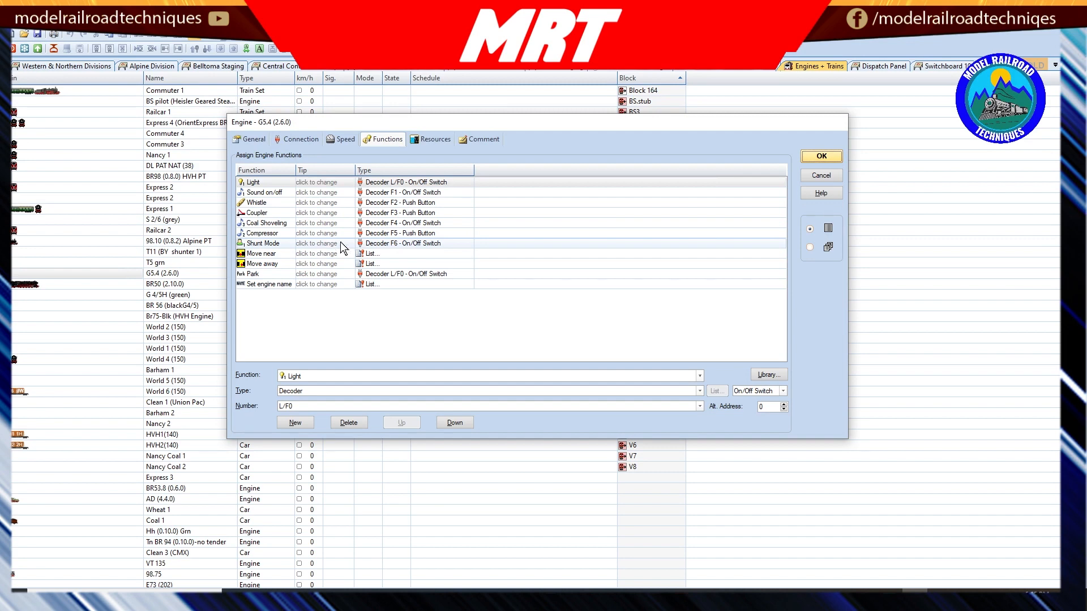
{"action": "left_click", "coordinate": [272, 254]}
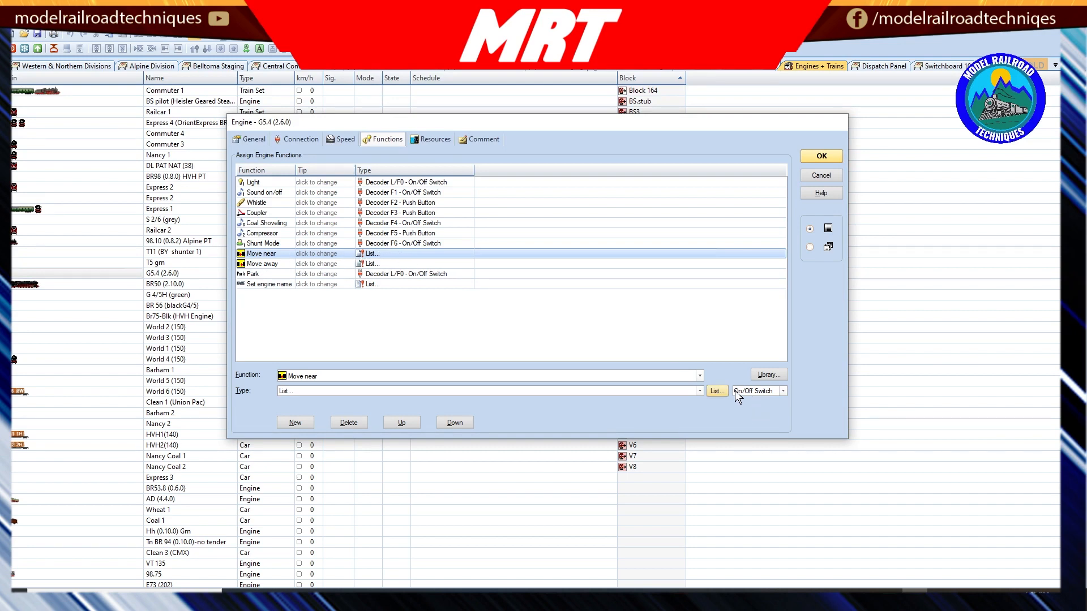
{"action": "left_click", "coordinate": [715, 391]}
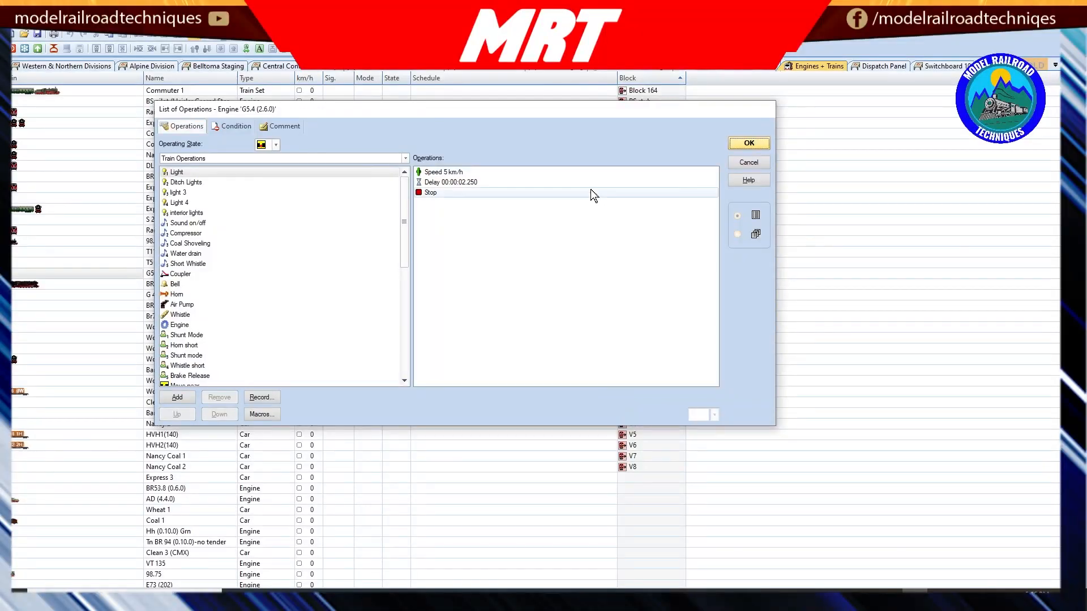
{"action": "left_click", "coordinate": [437, 175]}
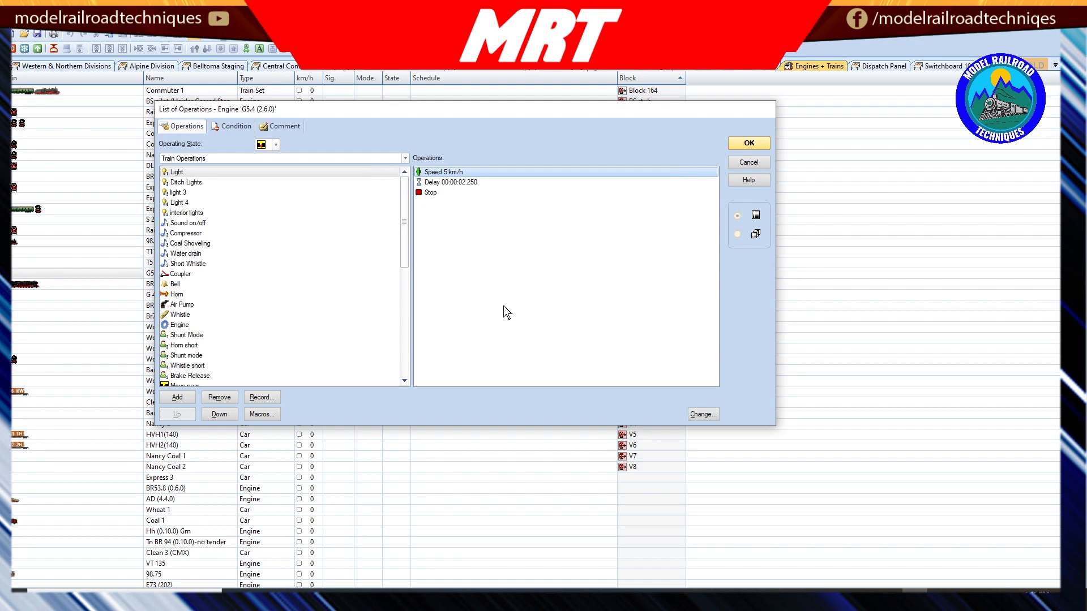
{"action": "double_click", "coordinate": [457, 173]}
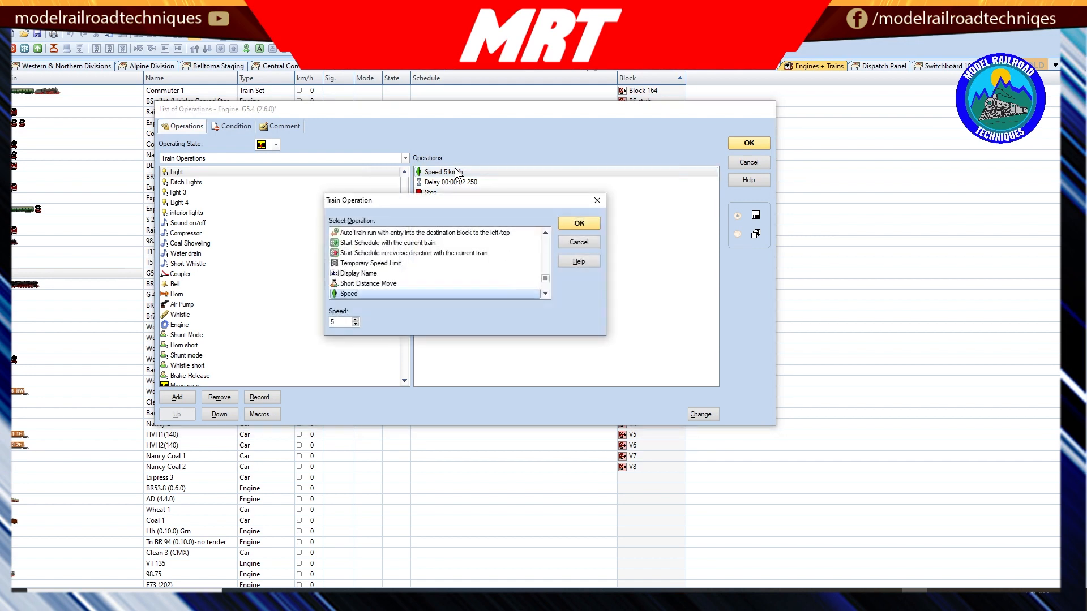
{"action": "left_click", "coordinate": [572, 244]}
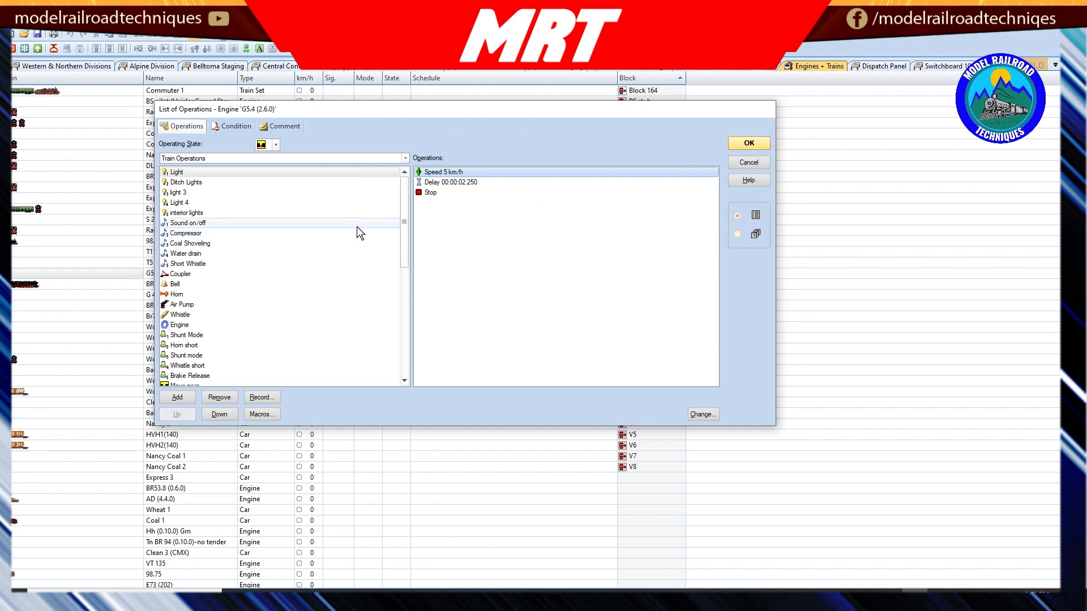
{"action": "left_click", "coordinate": [471, 183]}
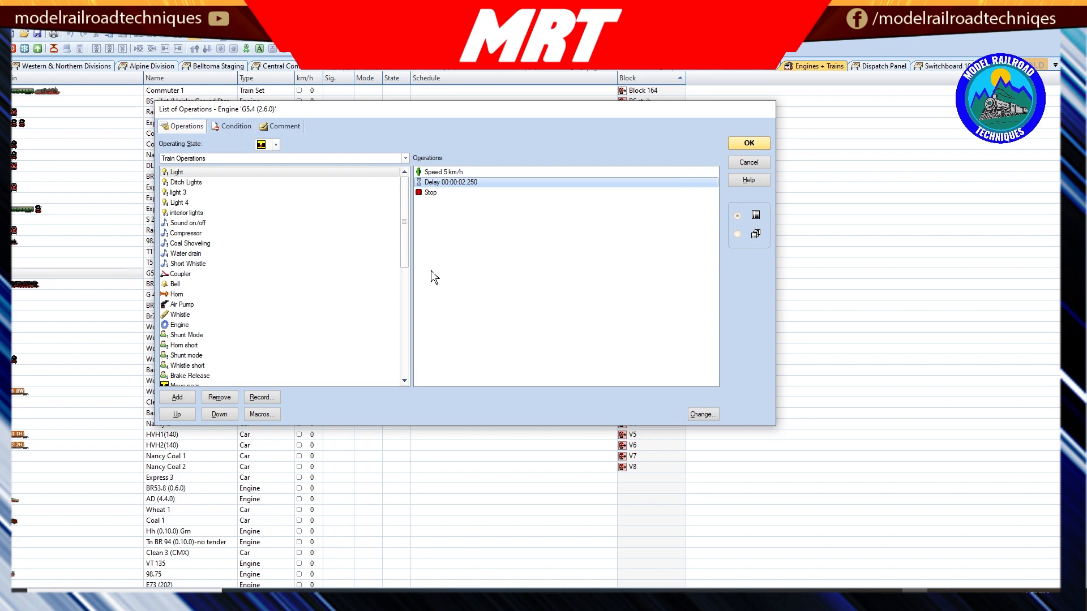
{"action": "left_click", "coordinate": [437, 194]}
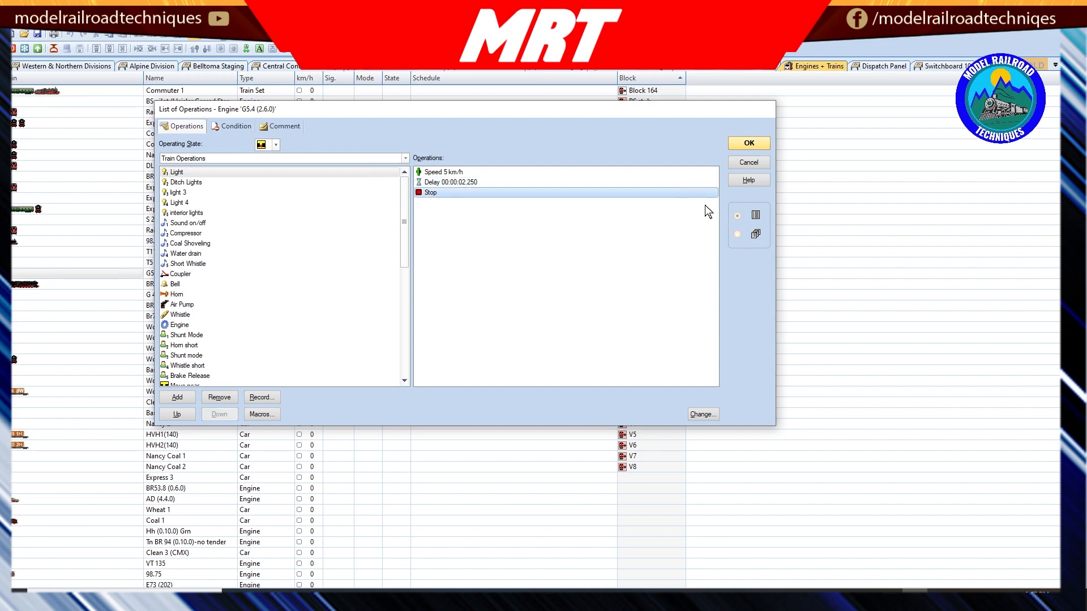
{"action": "left_click", "coordinate": [749, 144]}
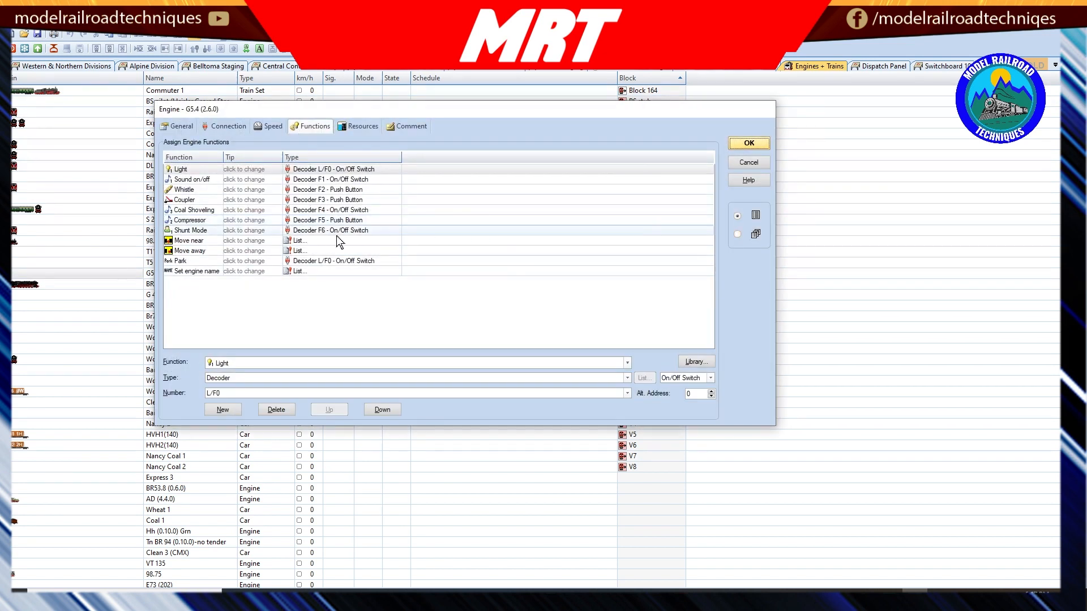
Step: Examine the operations list of the same engine's Move away function, including its delay and stop entries
{"action": "left_click", "coordinate": [315, 253]}
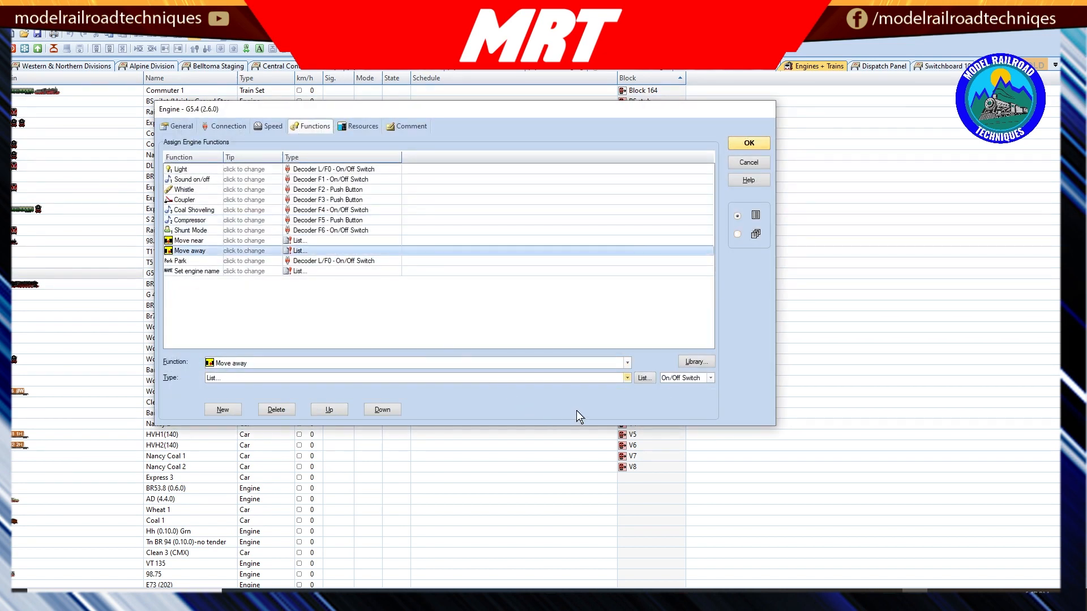
{"action": "left_click", "coordinate": [644, 378]}
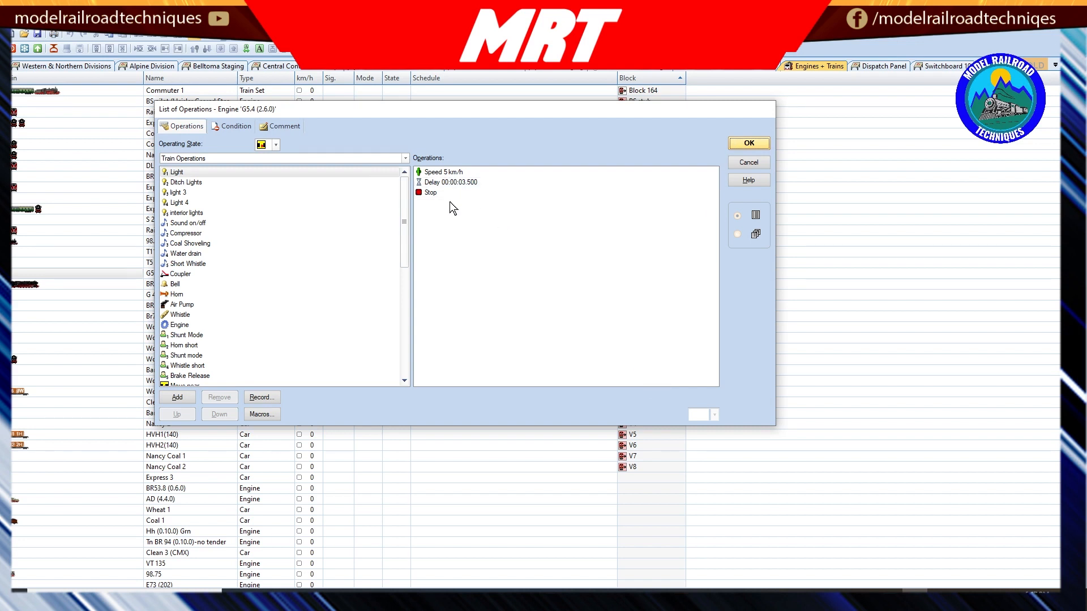
{"action": "left_click", "coordinate": [457, 184]}
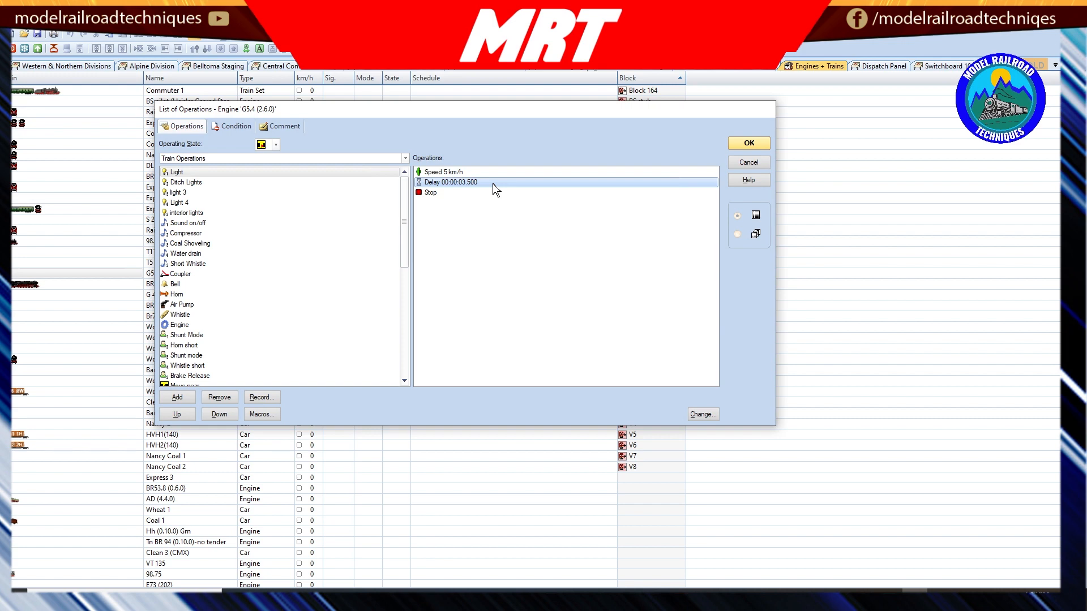
{"action": "left_click", "coordinate": [436, 192]}
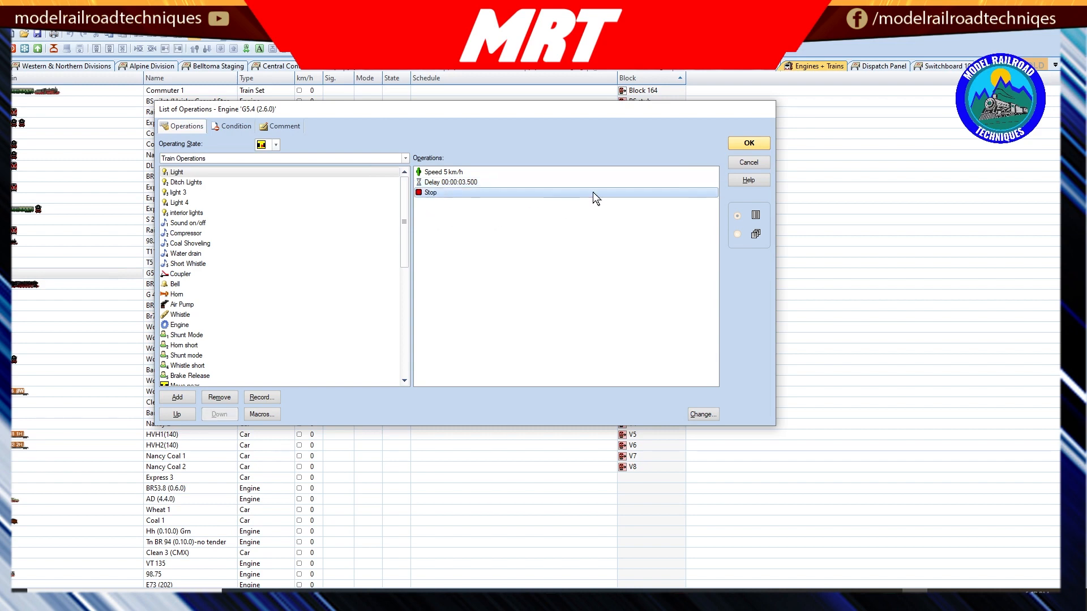
{"action": "left_click", "coordinate": [748, 144]}
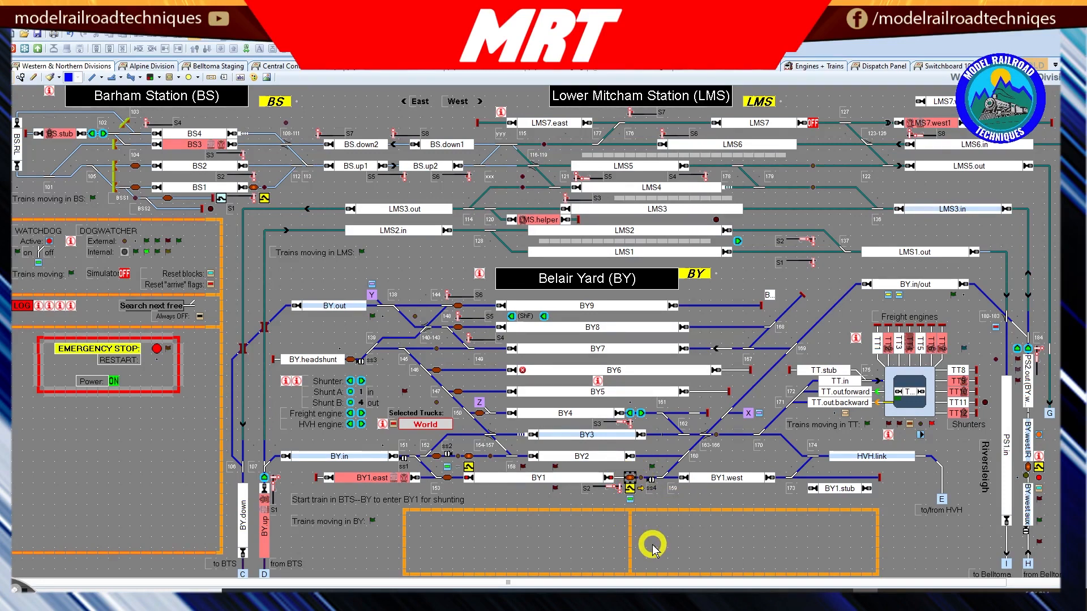
Step: Inspect the general, connection and memory settings of the BY-T1 IR detector contact indicator beside block BY1
{"action": "double_click", "coordinate": [629, 475]}
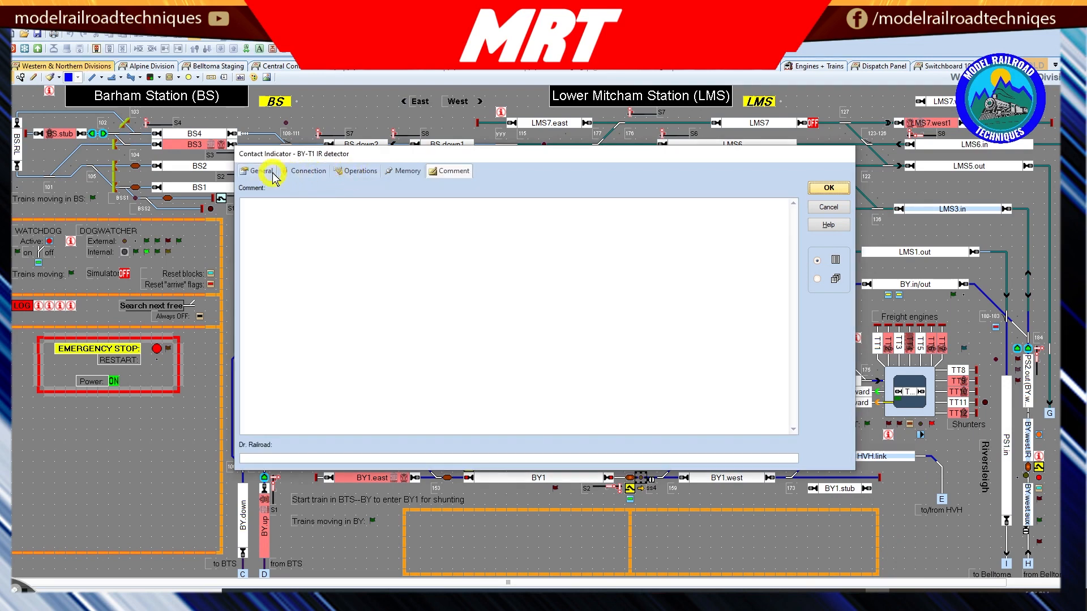
{"action": "left_click", "coordinate": [272, 173]}
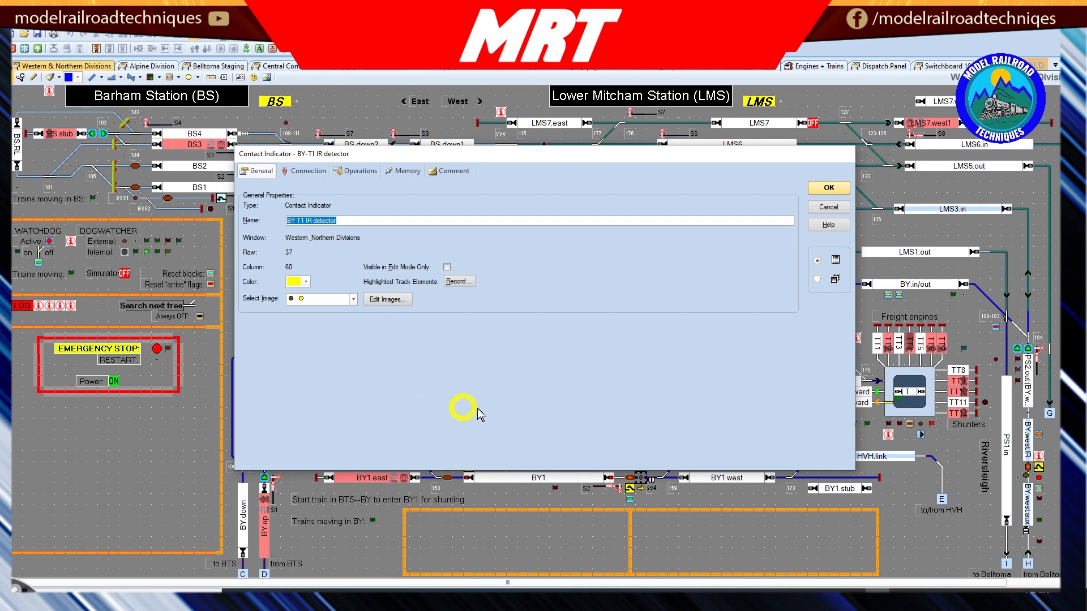
{"action": "left_click", "coordinate": [307, 171]}
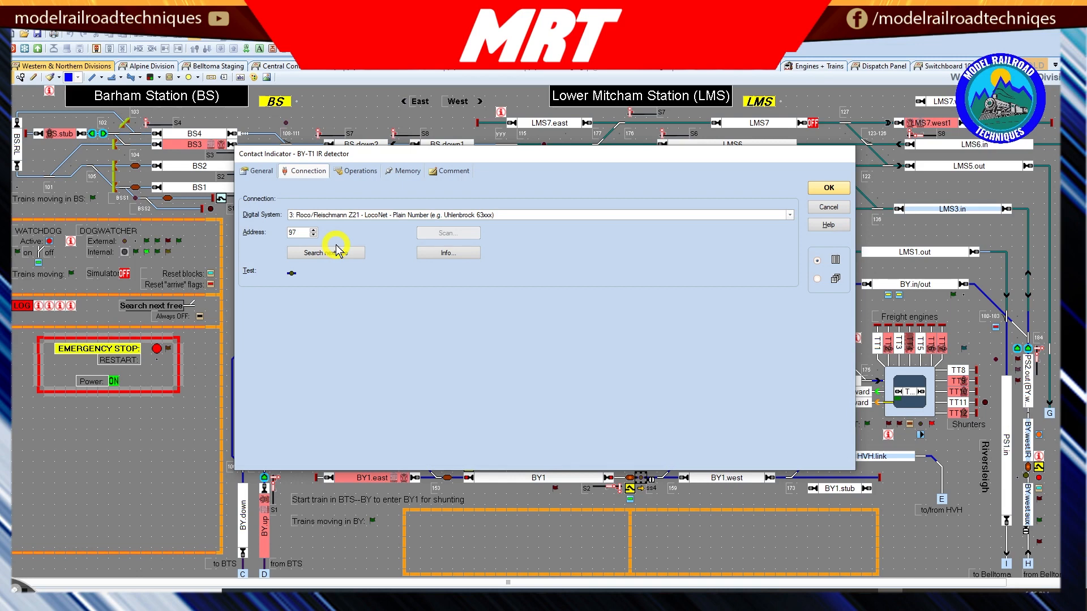
{"action": "left_click", "coordinate": [399, 170]}
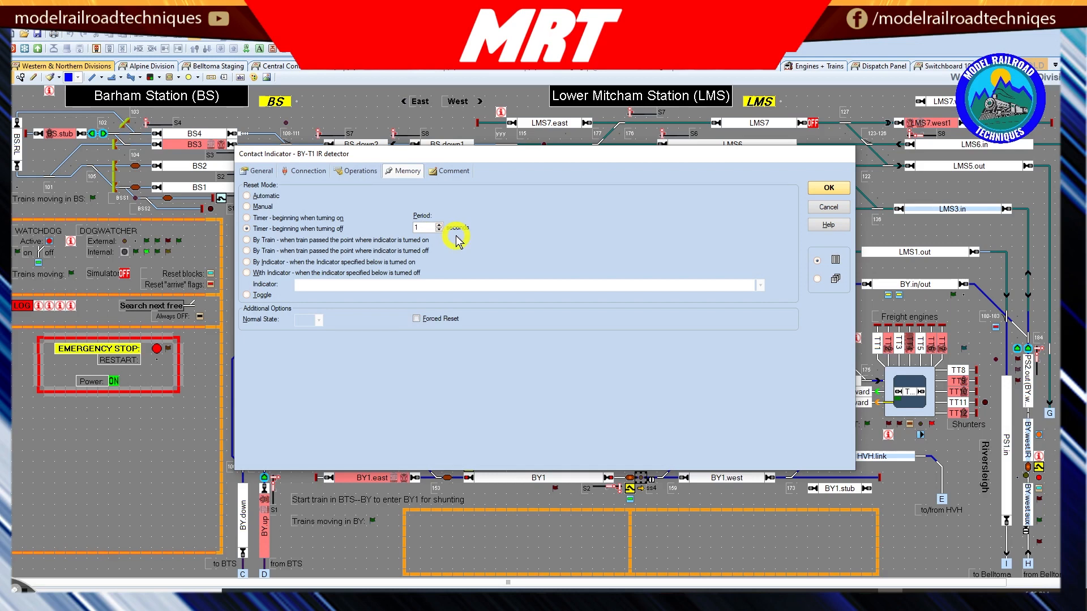
{"action": "left_click", "coordinate": [830, 189]}
Step: Inspect the BY-T1 uncouple switch's general properties and its operations sequence, including the uncoupler, Move away and delay entries
{"action": "double_click", "coordinate": [630, 487]}
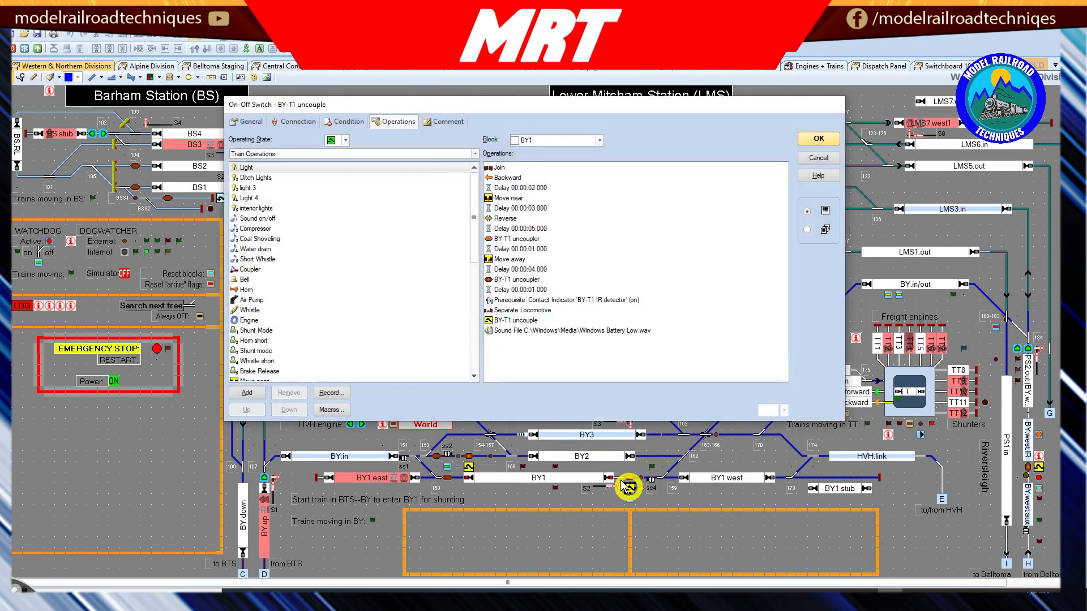
{"action": "left_click", "coordinate": [248, 121]}
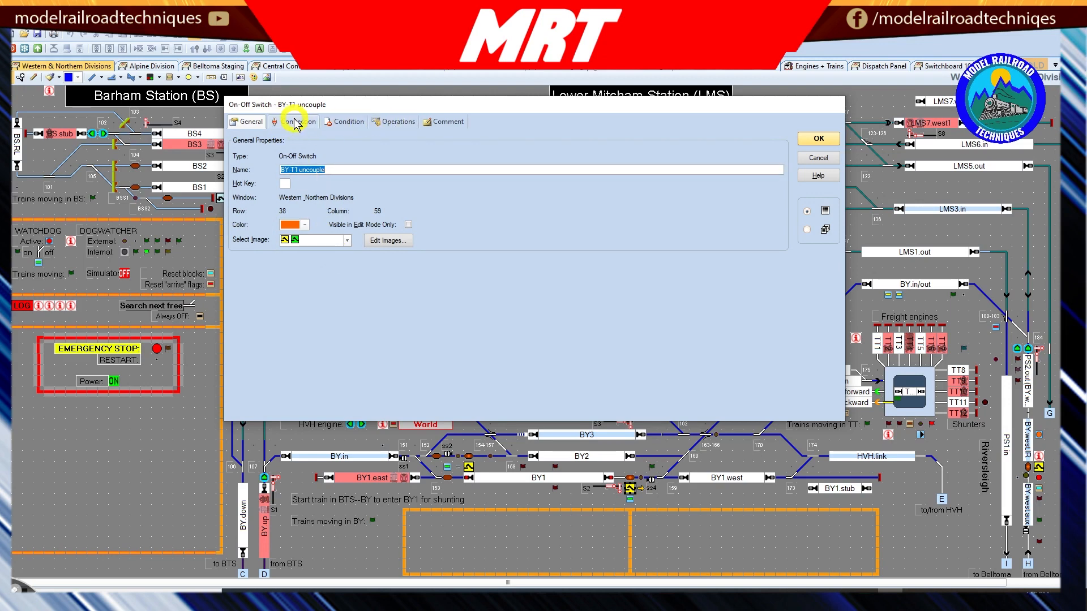
{"action": "left_click", "coordinate": [376, 122]}
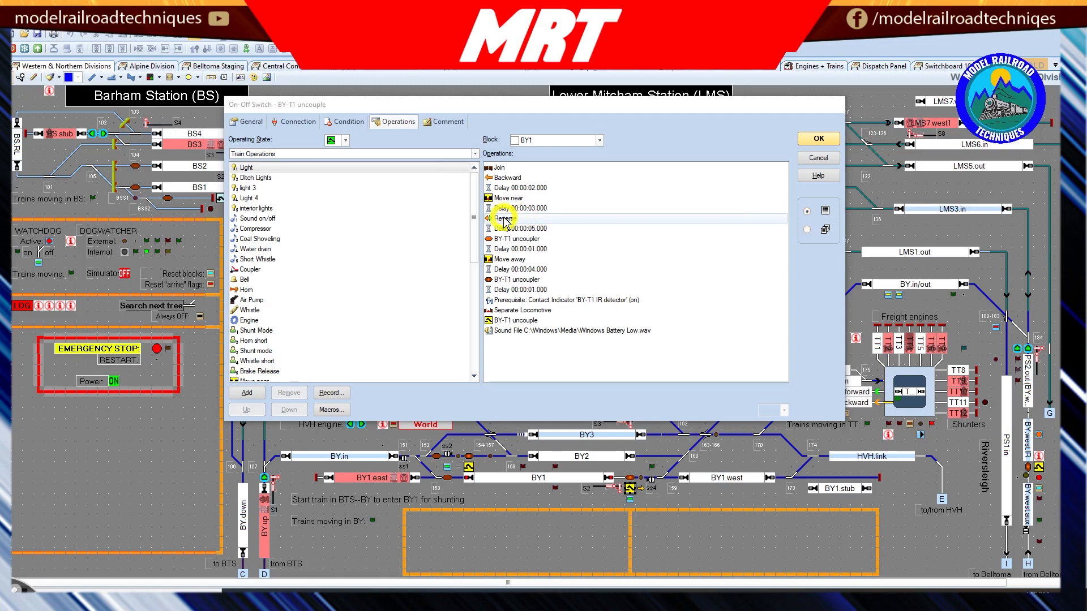
{"action": "left_click", "coordinate": [540, 238]}
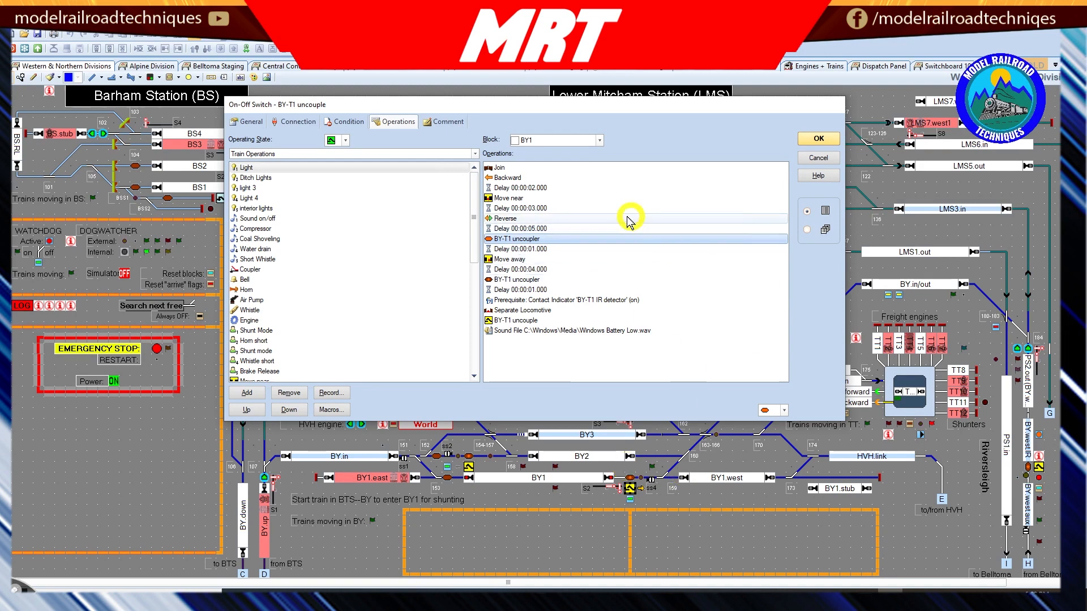
{"action": "left_click", "coordinate": [530, 261]}
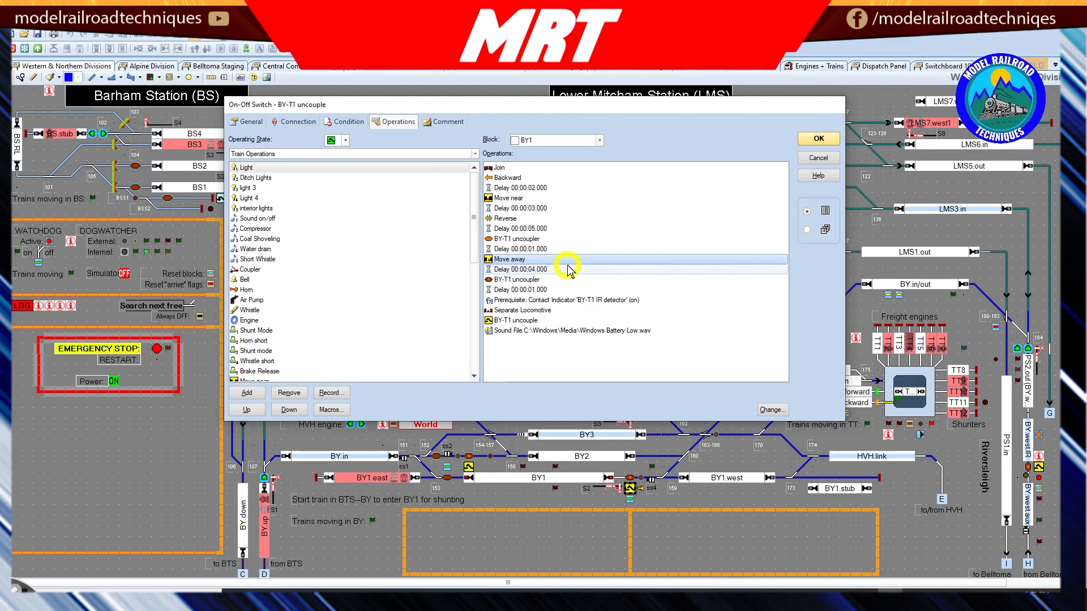
{"action": "left_click", "coordinate": [548, 270]}
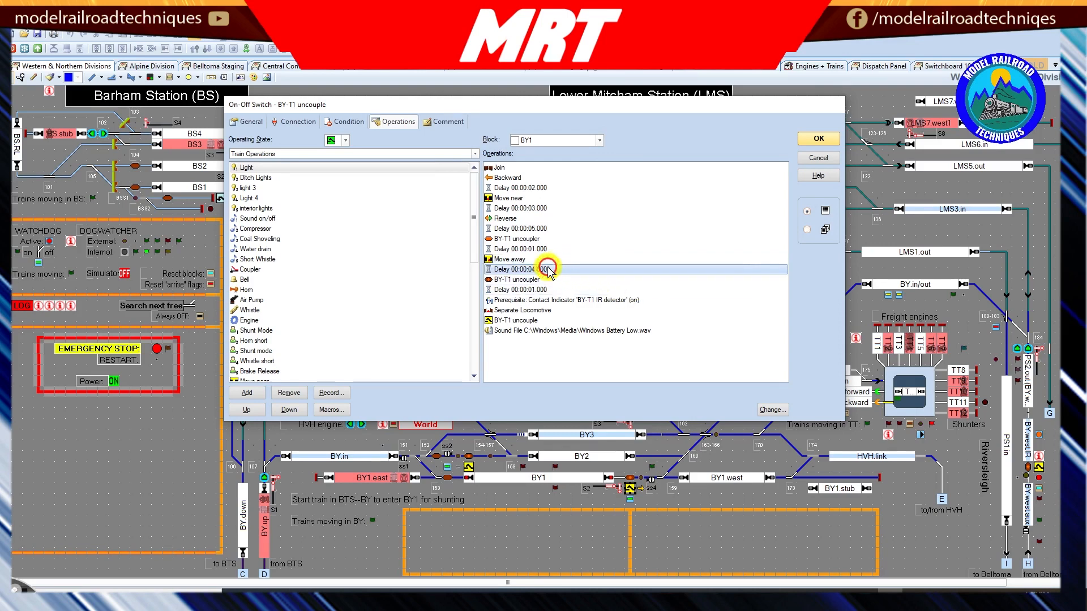
{"action": "left_click", "coordinate": [523, 280]}
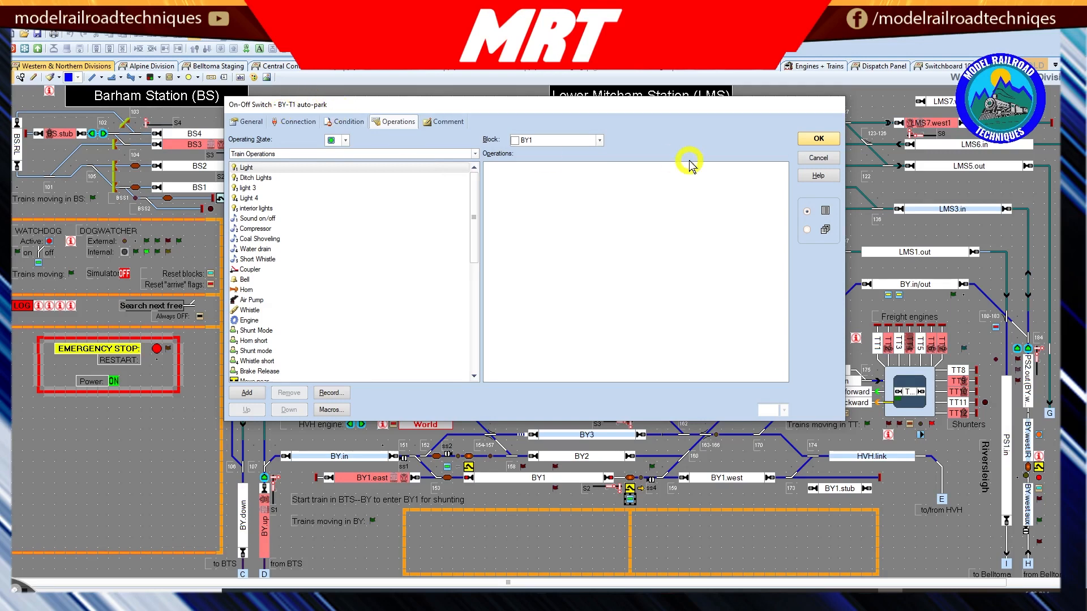
Step: Inspect the general properties of the BY-T1 auto-park on-off switch below the uncouple switch
{"action": "left_click", "coordinate": [819, 138]}
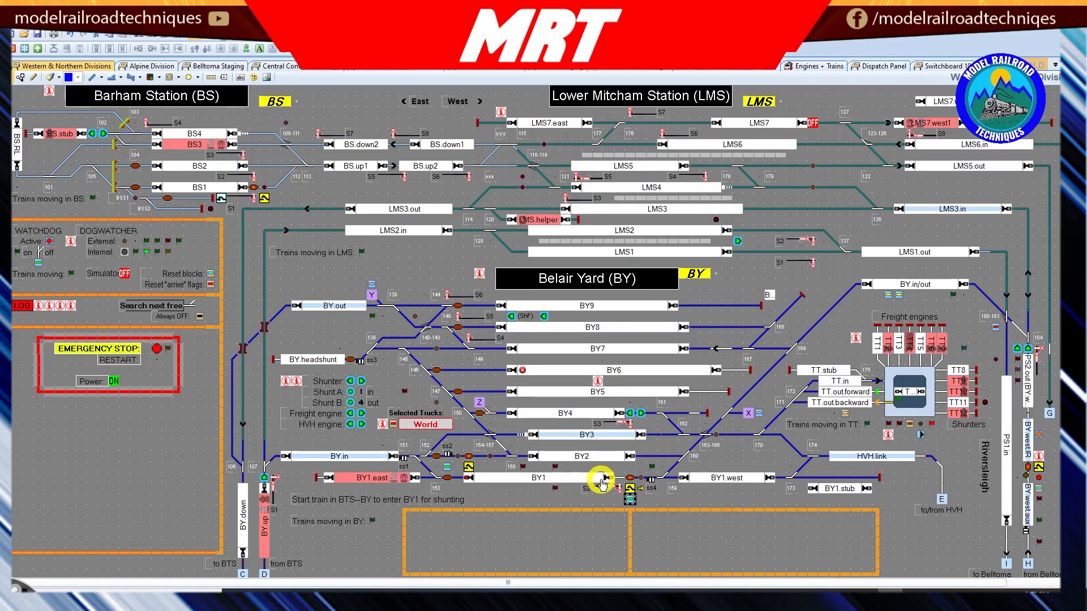
{"action": "left_click", "coordinate": [630, 499]}
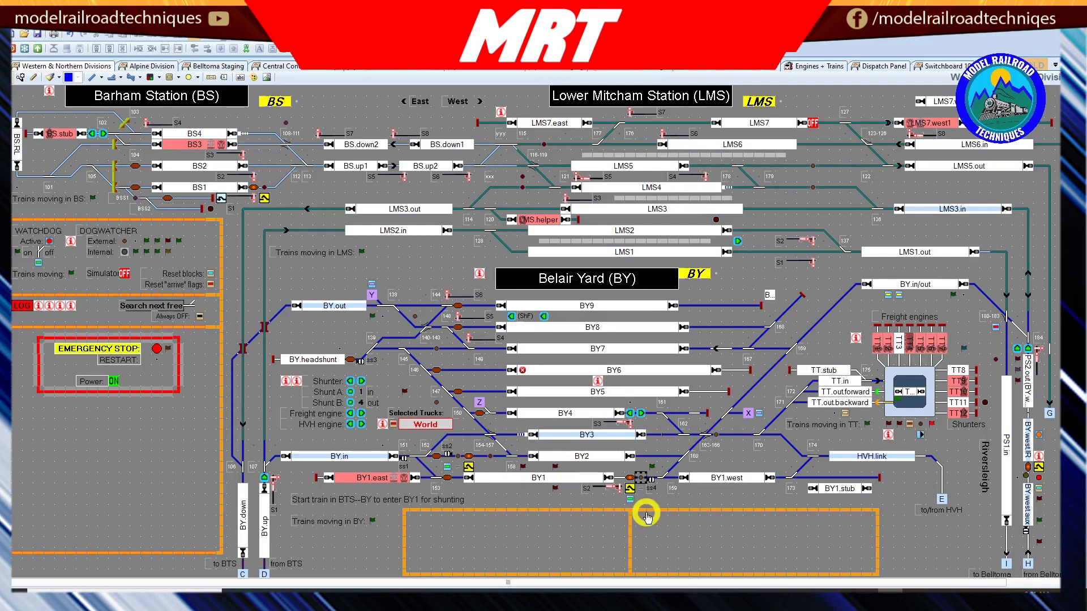
{"action": "left_click", "coordinate": [631, 500]}
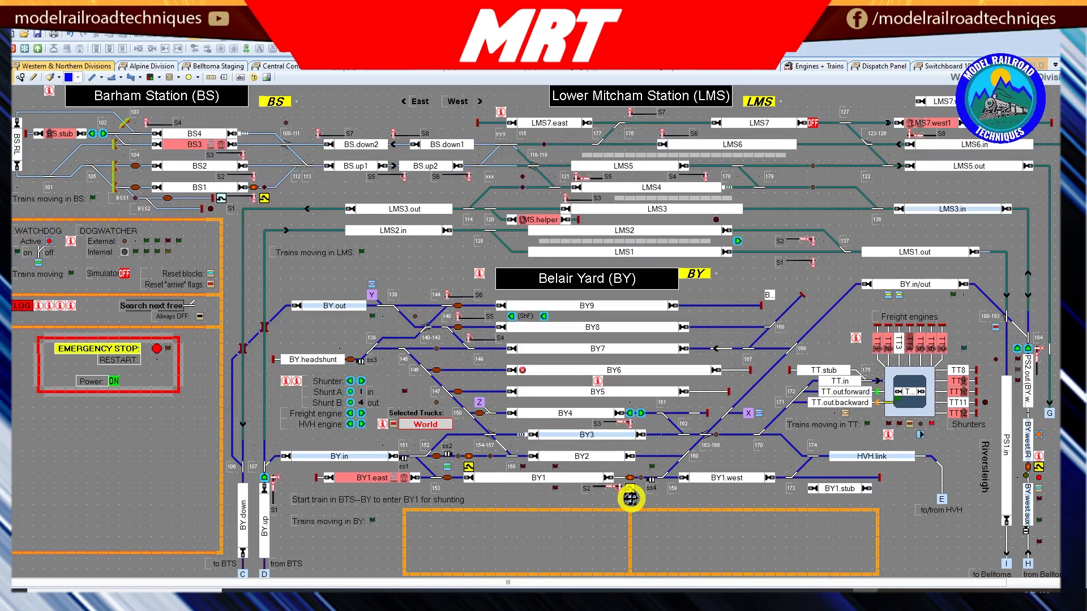
{"action": "double_click", "coordinate": [631, 499]}
{"action": "left_click", "coordinate": [255, 120]}
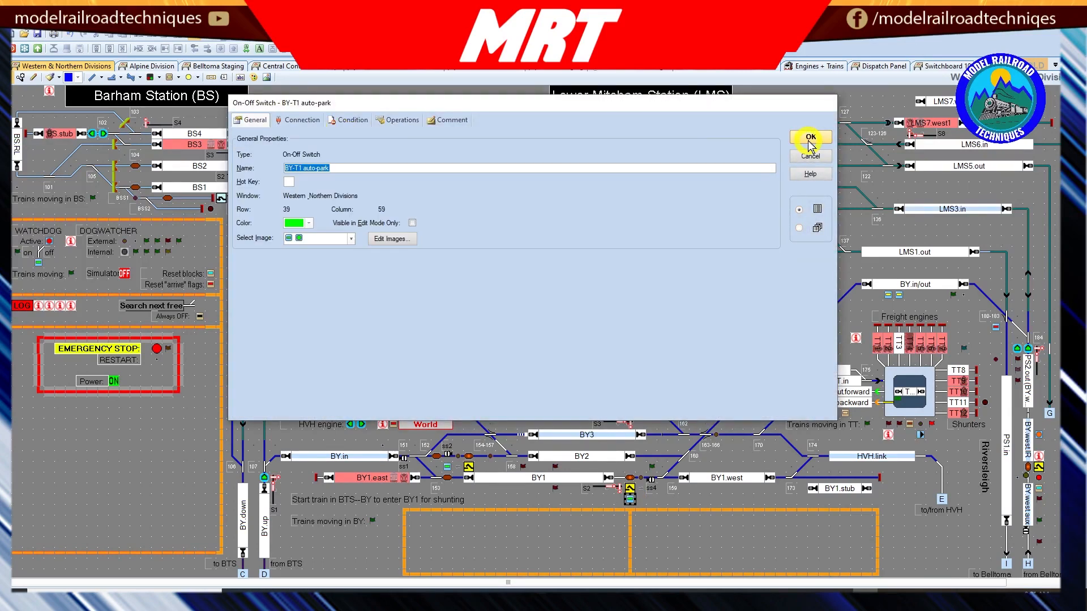
{"action": "left_click", "coordinate": [810, 142]}
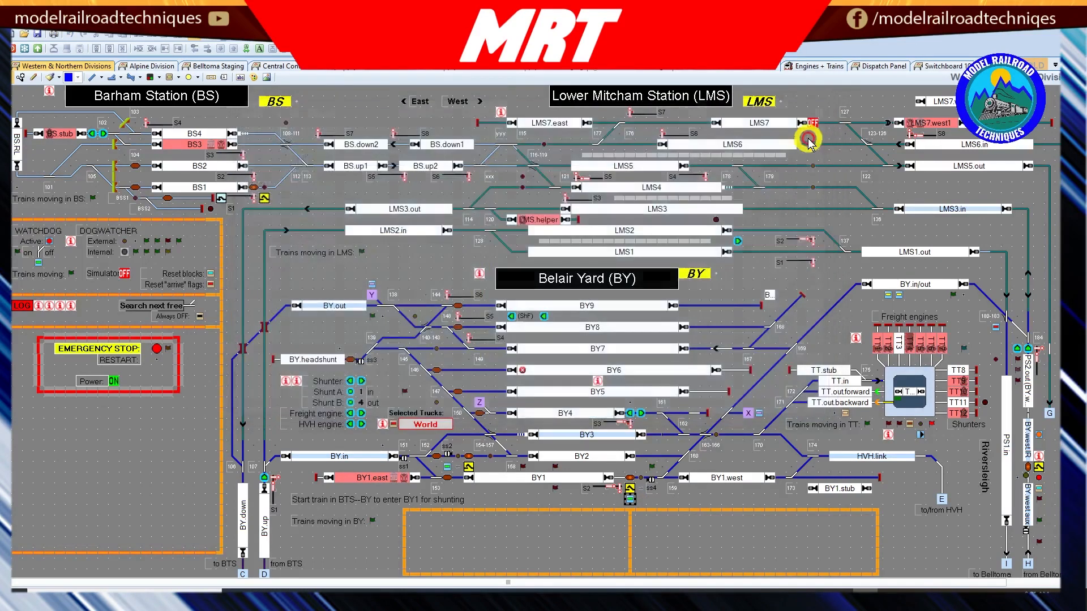
Step: Examine the operations and trigger conditions of the BY-T1 freight arrive flagman, including its BY-T1 auto-park element
{"action": "left_click", "coordinate": [641, 488]}
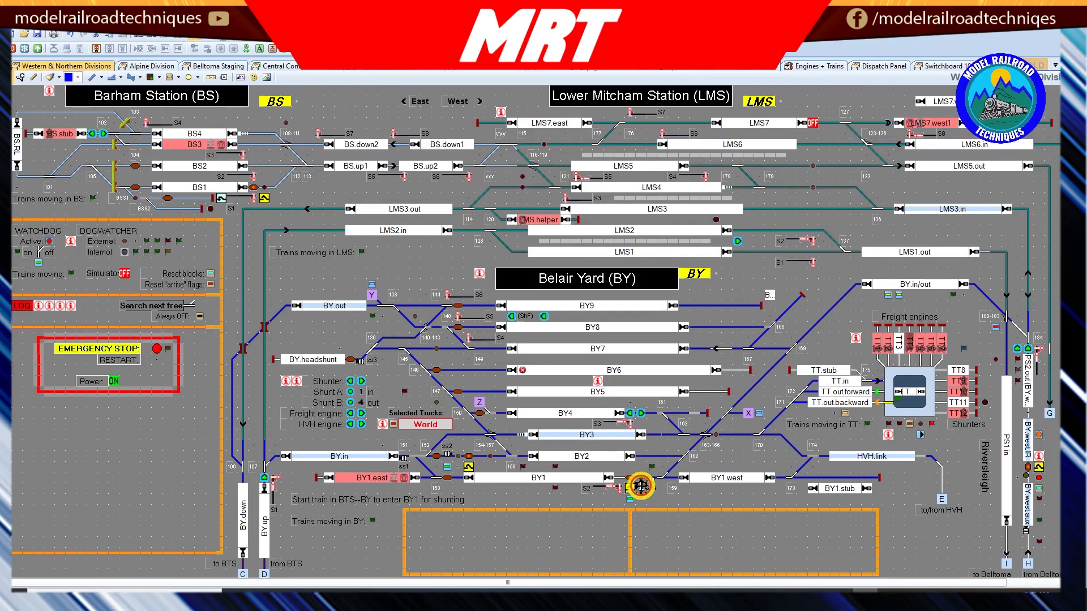
{"action": "double_click", "coordinate": [640, 485]}
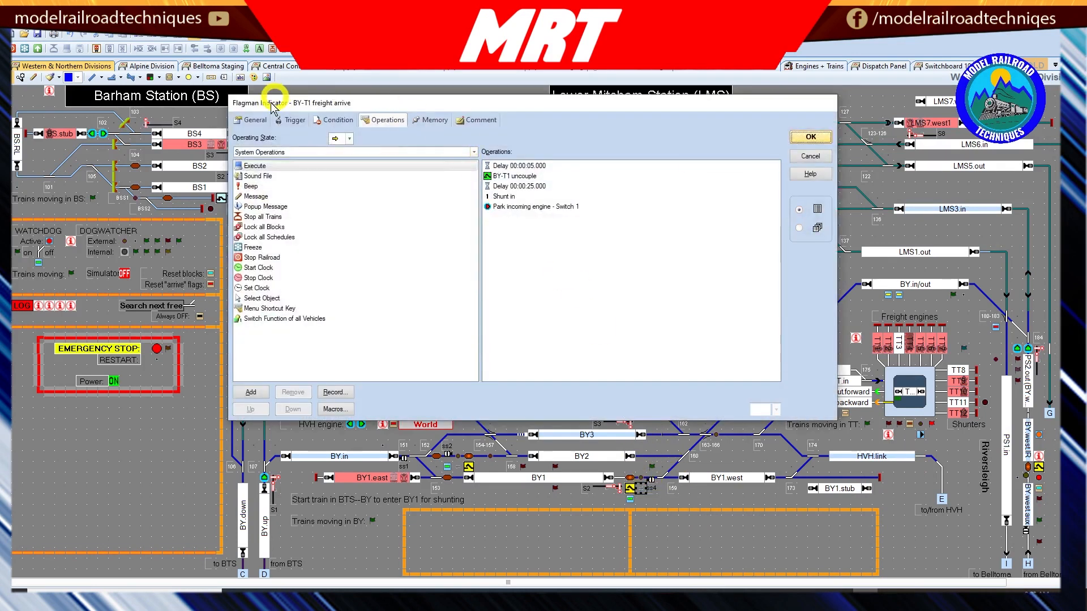
{"action": "left_click", "coordinate": [288, 119]}
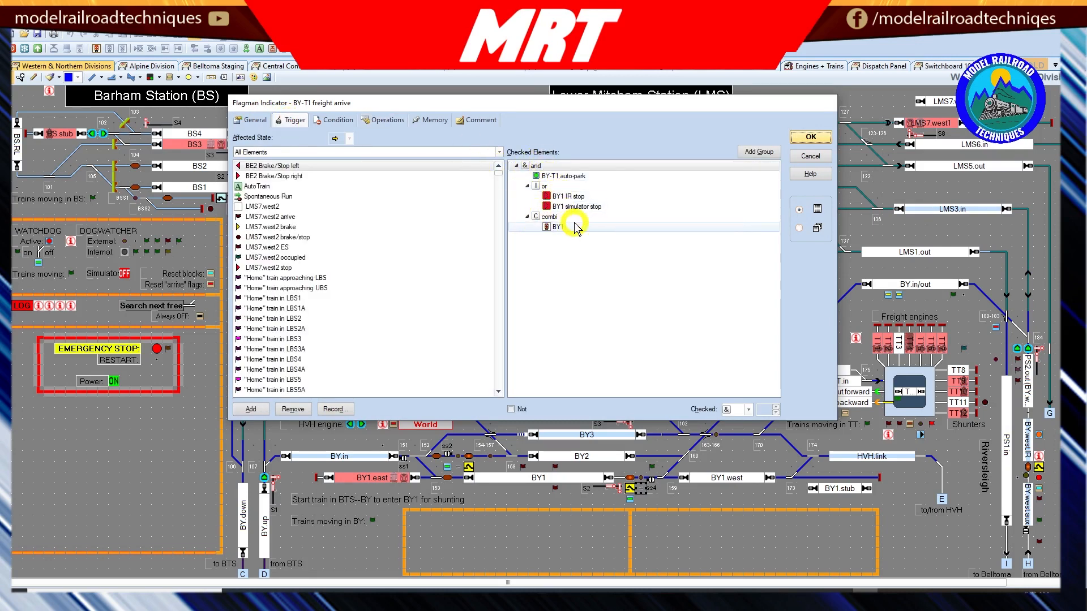
{"action": "left_click", "coordinate": [535, 167]}
{"action": "left_click", "coordinate": [535, 175]}
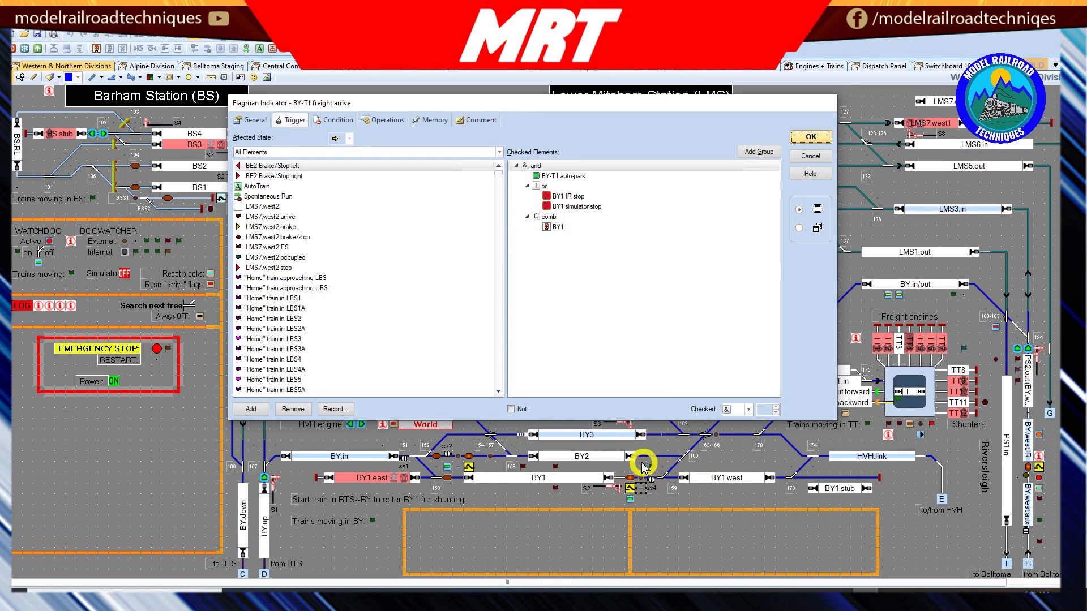
Step: Examine the BY1 combi group in the flagman's trigger and the engine groups listed in its train description, expanding BY-shunted-freight-engine
{"action": "left_click", "coordinate": [546, 224]}
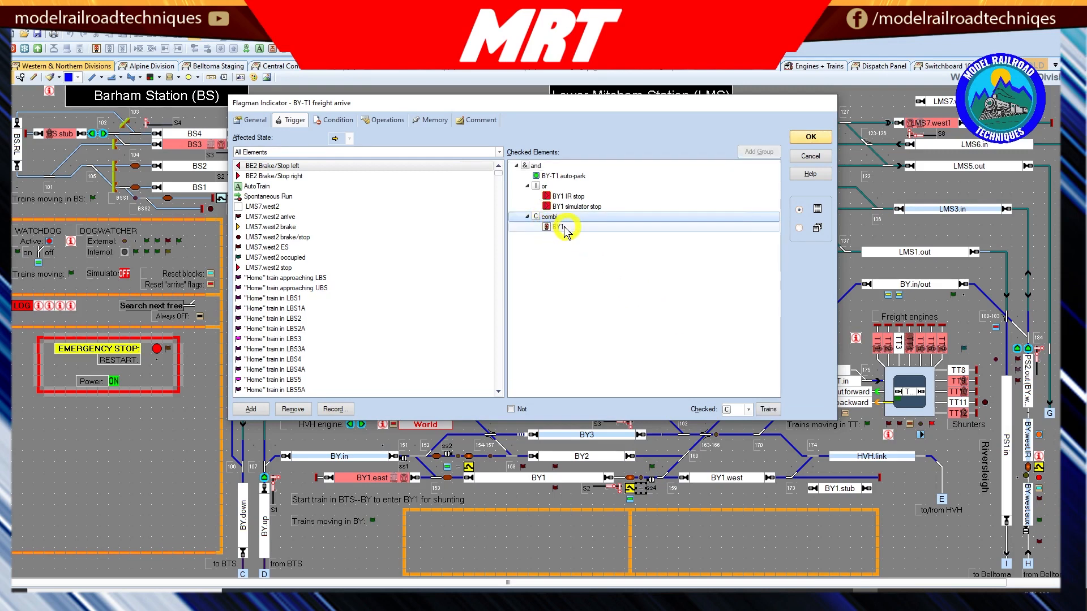
{"action": "left_click", "coordinate": [563, 217]}
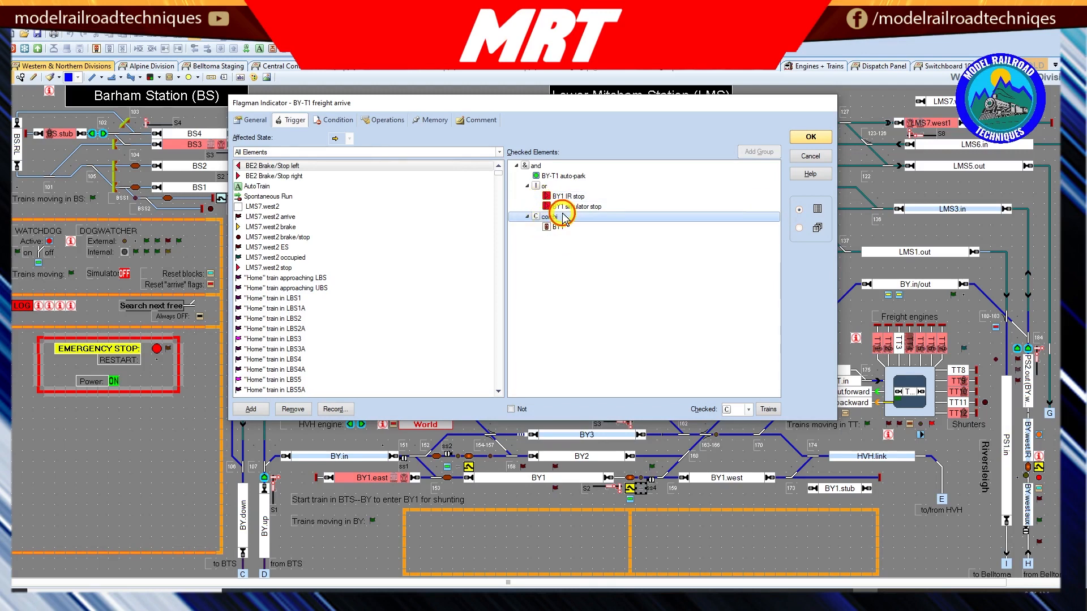
{"action": "left_click", "coordinate": [764, 409]}
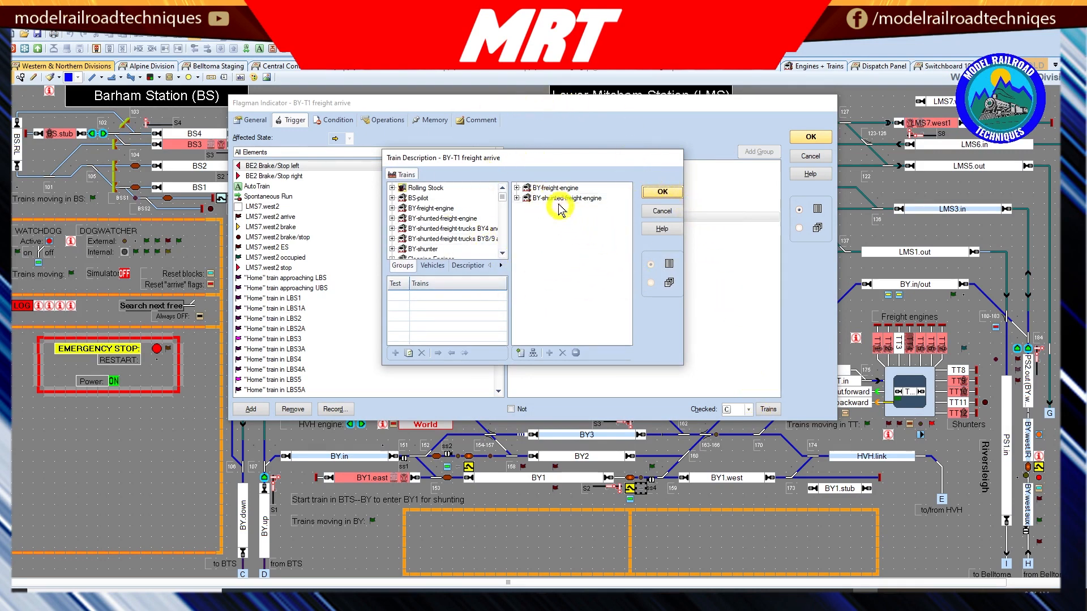
{"action": "left_click", "coordinate": [516, 198]}
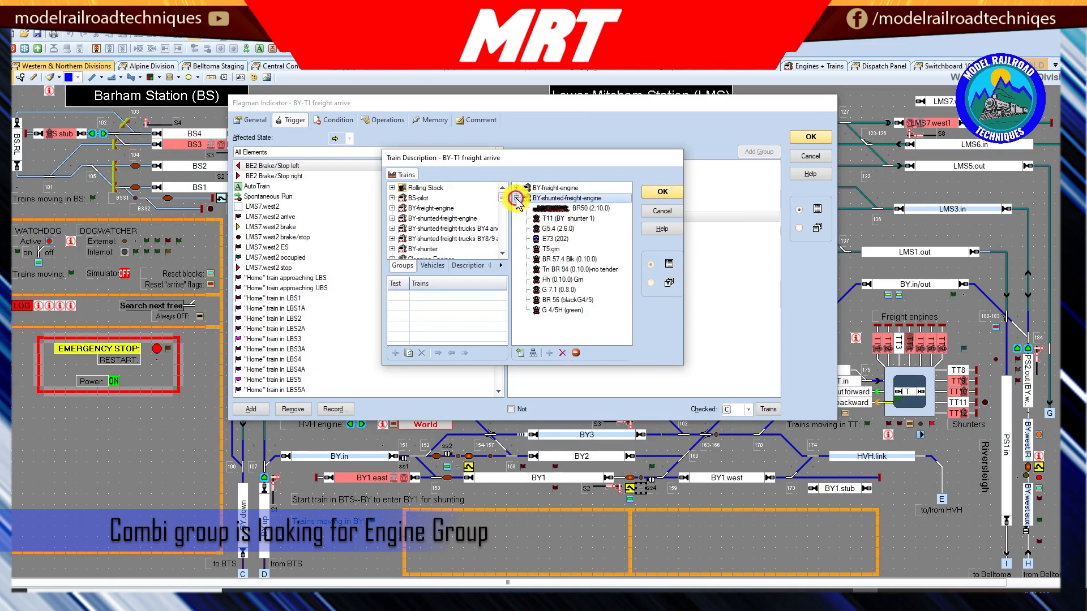
{"action": "left_click", "coordinate": [516, 198]}
{"action": "left_click", "coordinate": [517, 198]}
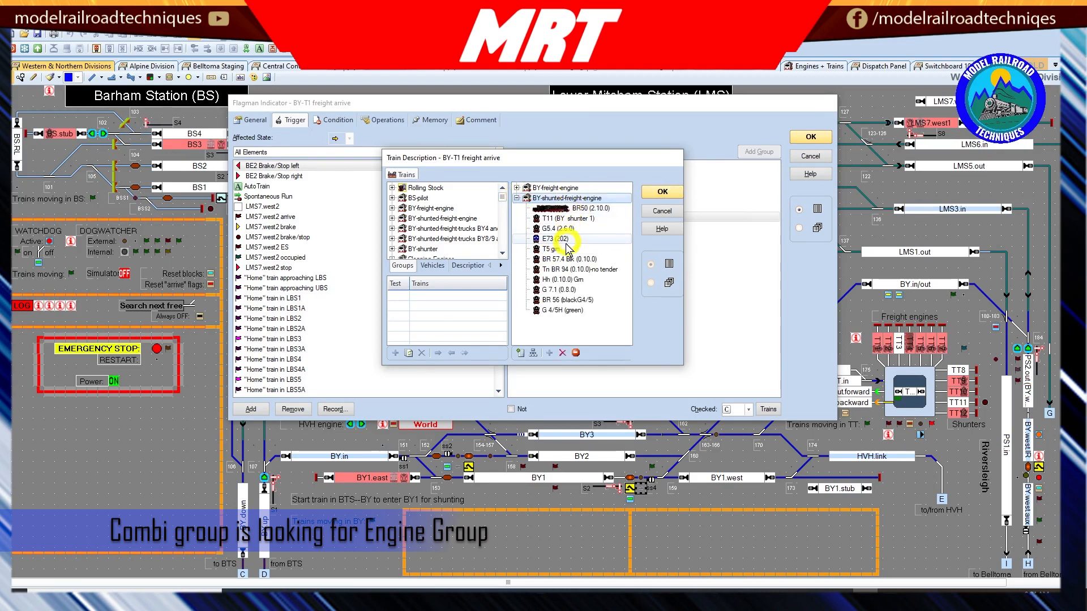
{"action": "left_click", "coordinate": [516, 199]}
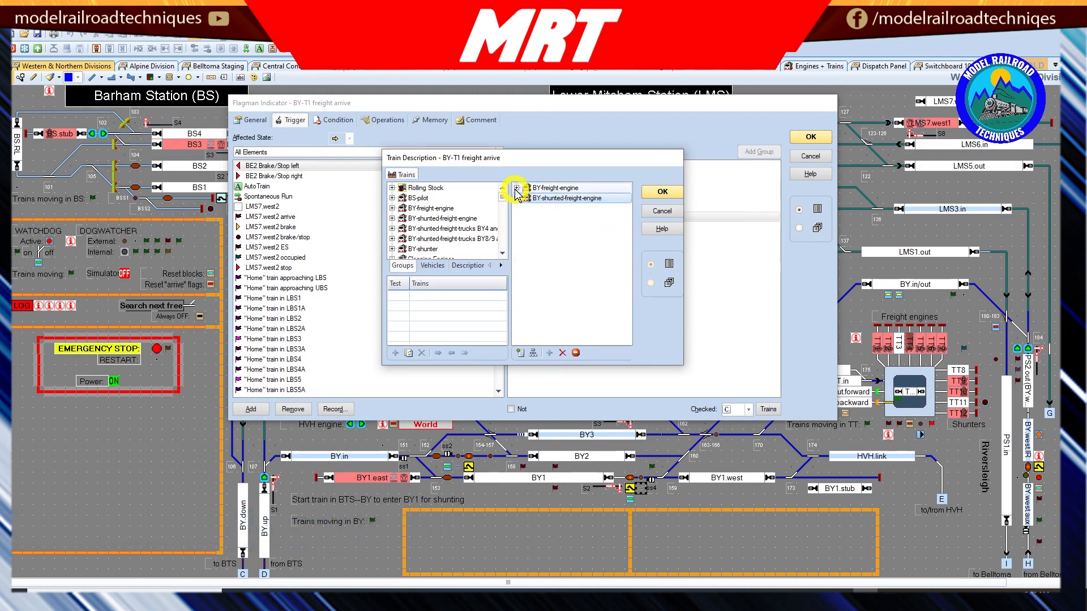
{"action": "left_click", "coordinate": [516, 188]}
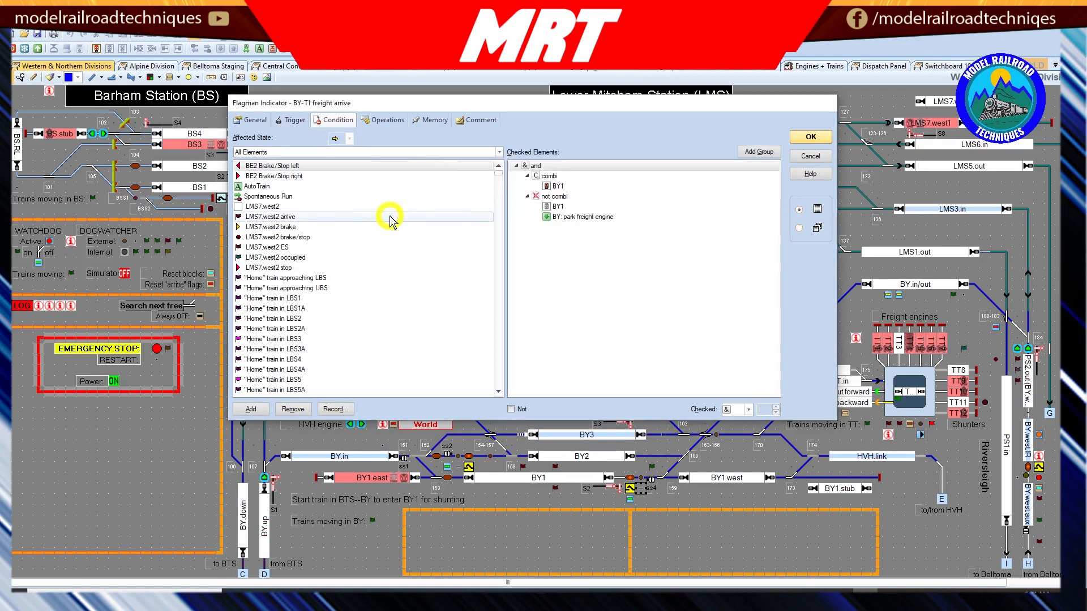
Step: Examine the flagman's condition, checking the combi group's train description and the BY1 element of the not combi group
{"action": "left_click", "coordinate": [552, 176]}
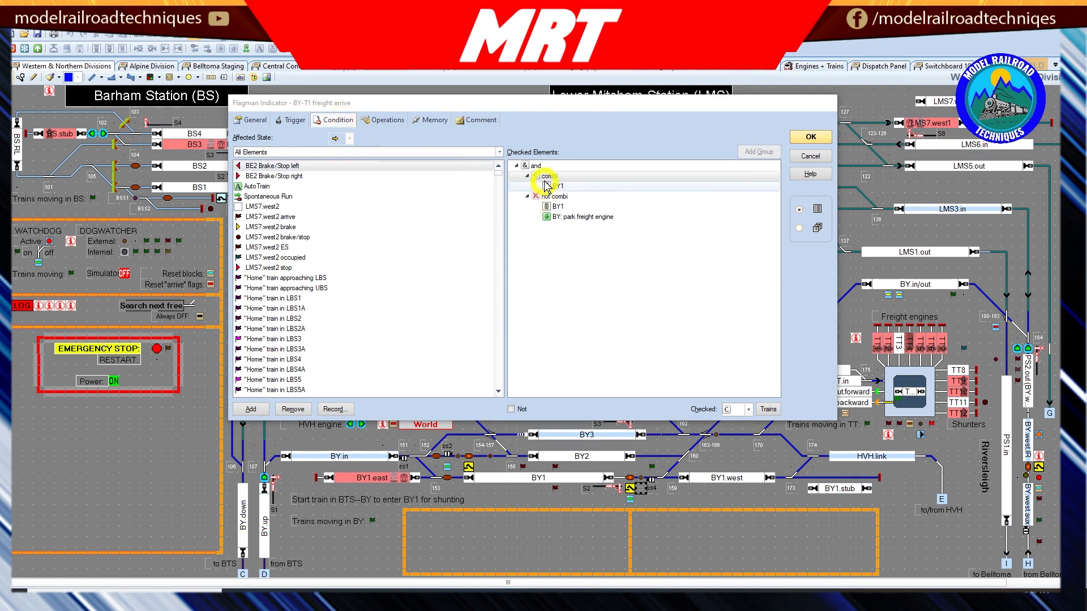
{"action": "left_click", "coordinate": [768, 409]}
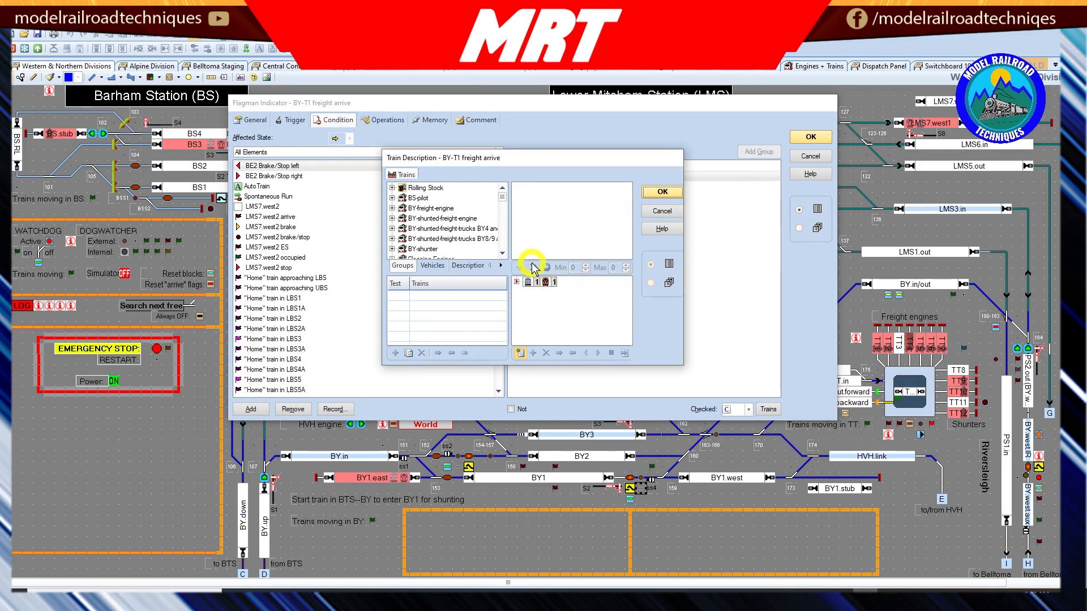
{"action": "left_click", "coordinate": [658, 192]}
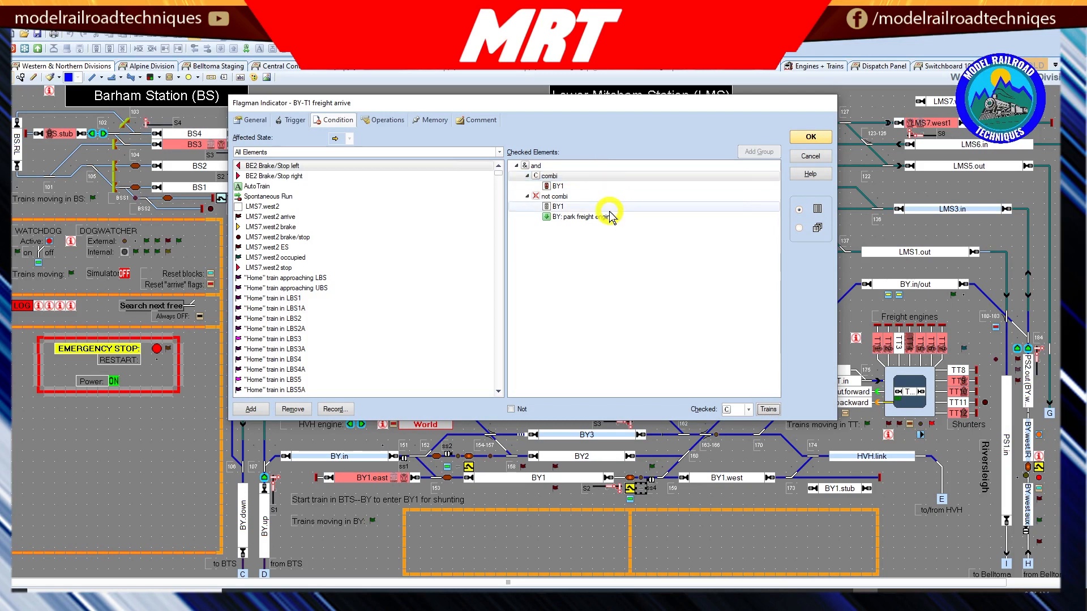
{"action": "left_click", "coordinate": [560, 207]}
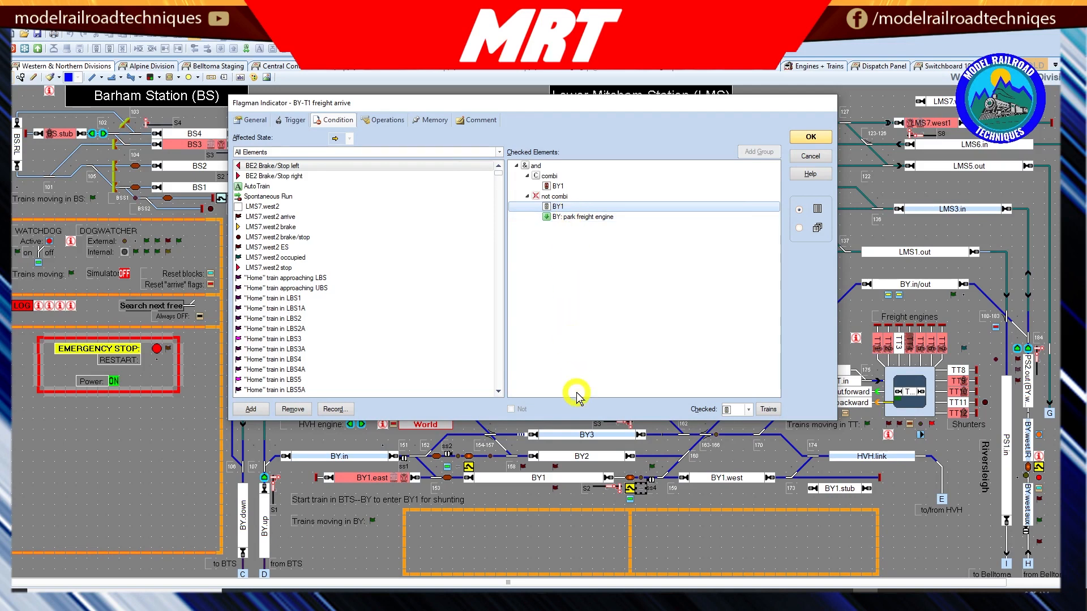
Step: Review the flagman's operations sequence against the Belair Yard track plan, including the Park incoming engine - Switch 1 entry
{"action": "left_click", "coordinate": [385, 120]}
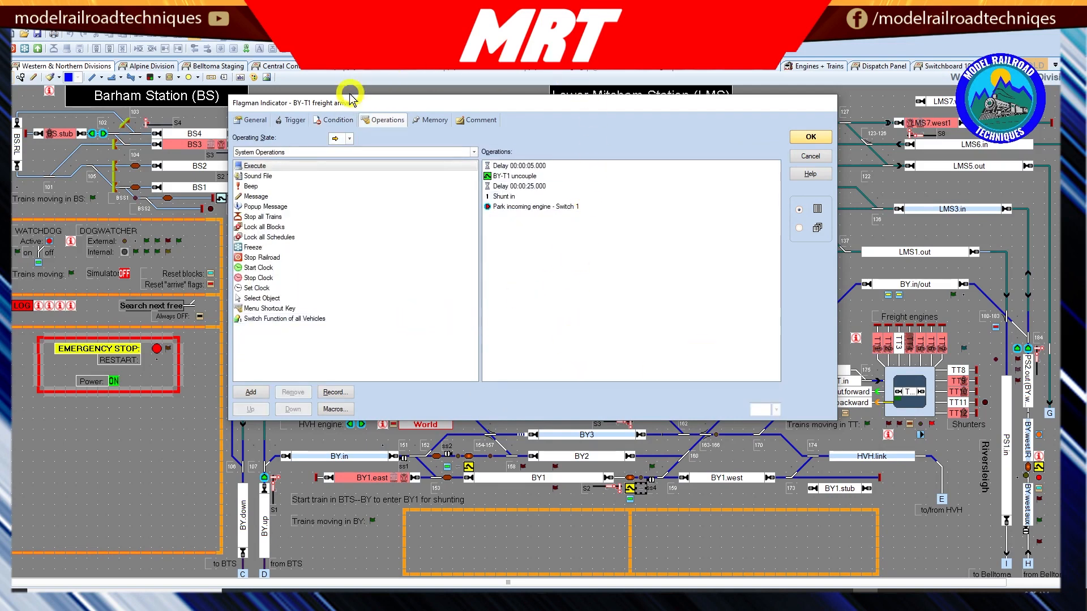
{"action": "left_click", "coordinate": [348, 139]}
{"action": "left_click", "coordinate": [344, 161]}
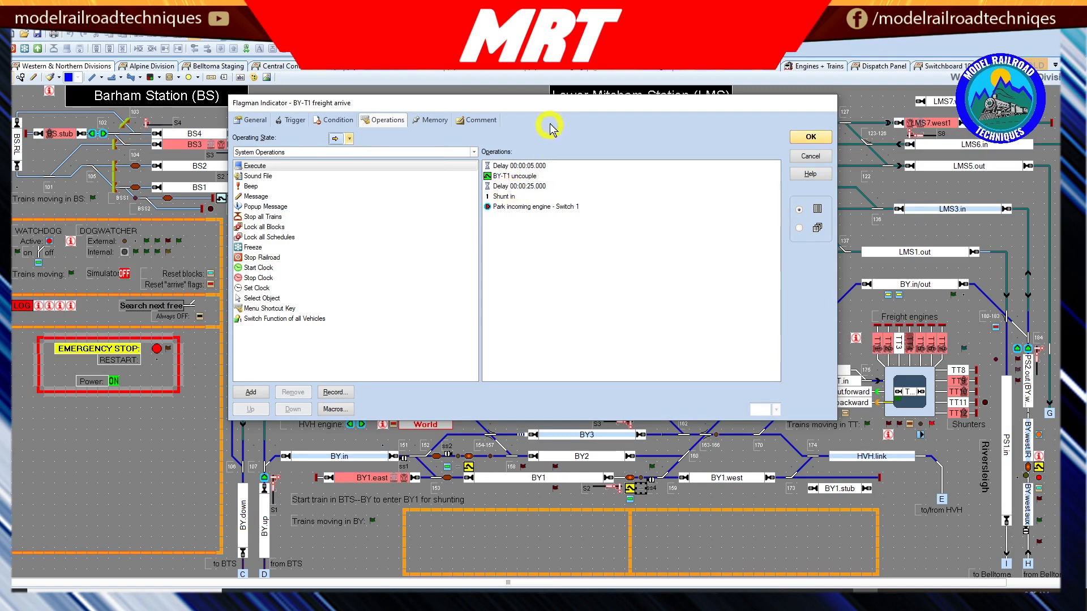
{"action": "left_click_drag", "start_coordinate": [553, 102], "coordinate": [544, 30]}
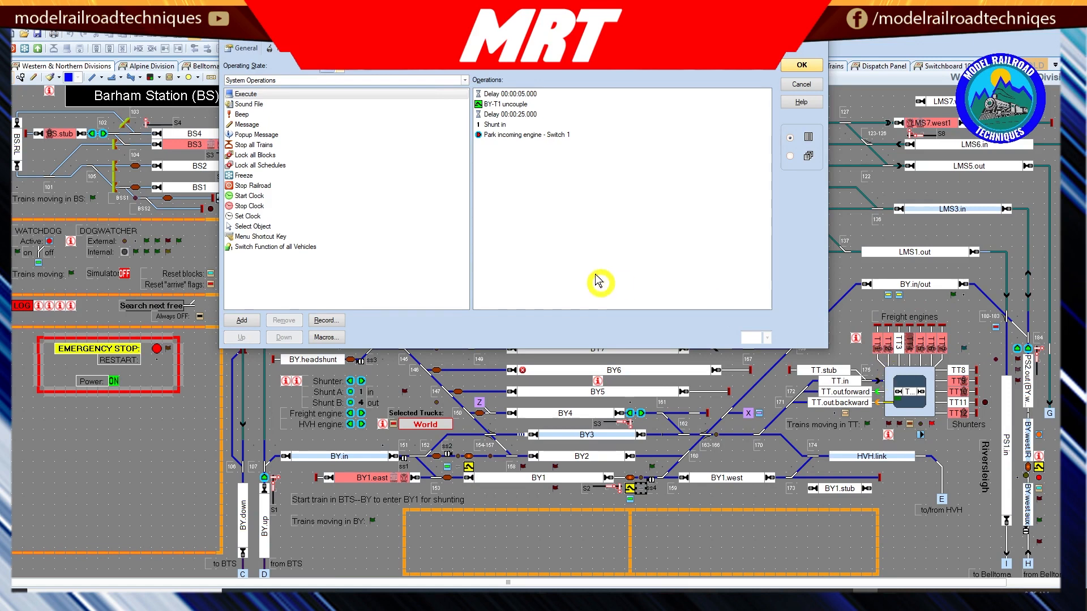
{"action": "left_click", "coordinate": [516, 135]}
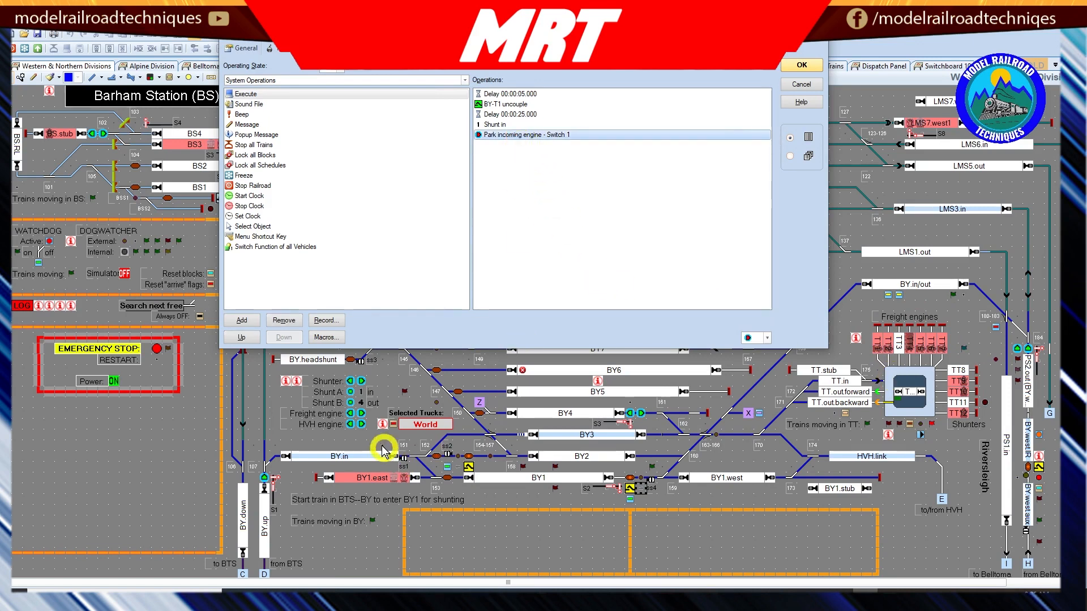
{"action": "left_click", "coordinate": [365, 434]}
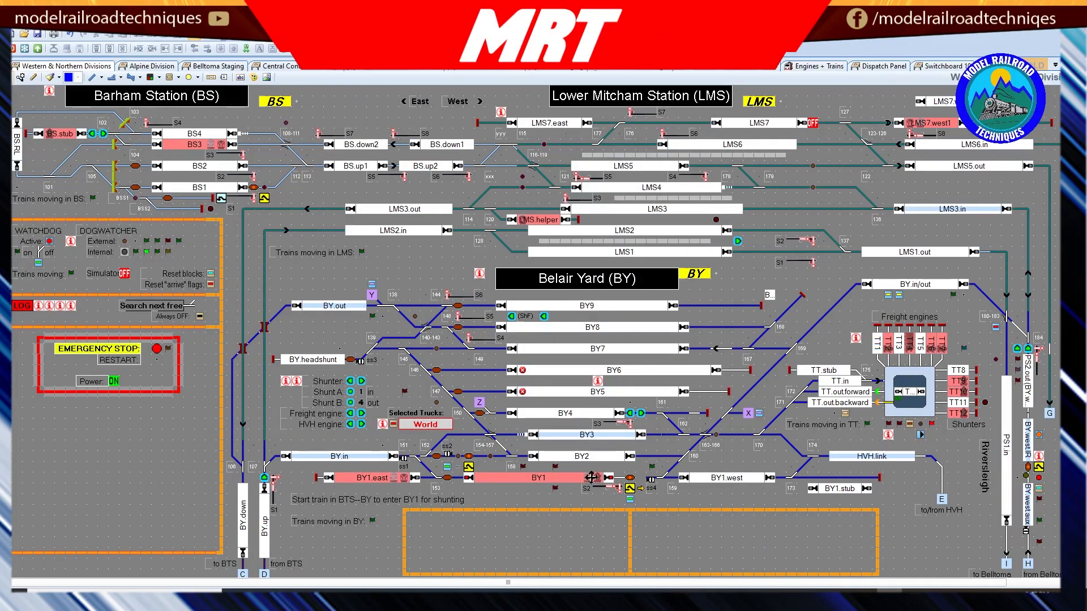
Step: Open block BY1's layout of markers and inspect the memory and operations settings of its BY1 slow action marker
{"action": "double_click", "coordinate": [591, 477]}
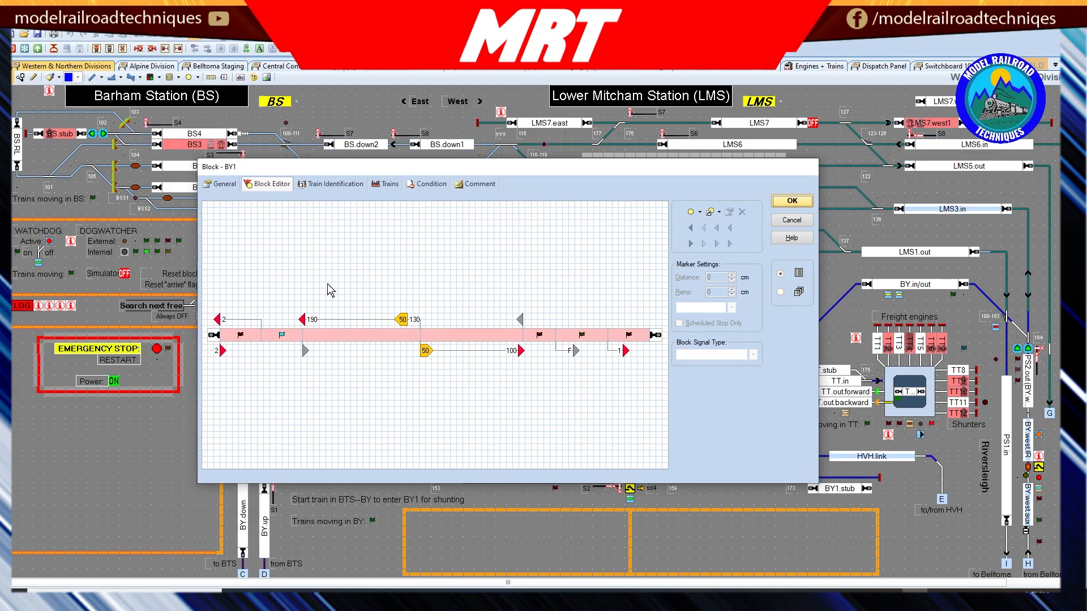
{"action": "left_click", "coordinate": [305, 354]}
{"action": "key", "text": "Escape"}
{"action": "double_click", "coordinate": [306, 354]}
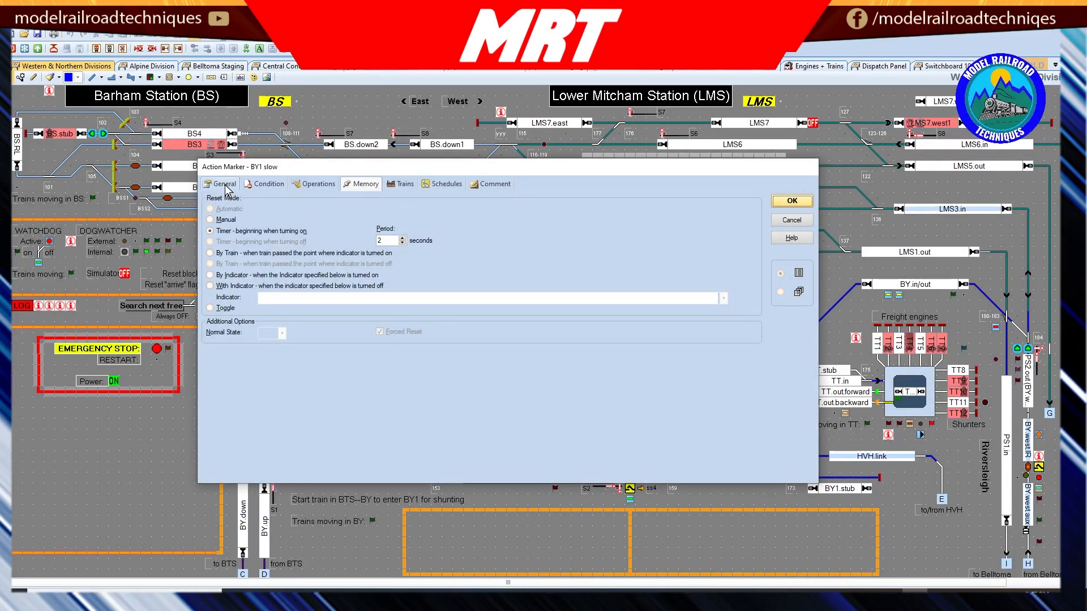
{"action": "left_click", "coordinate": [317, 184]}
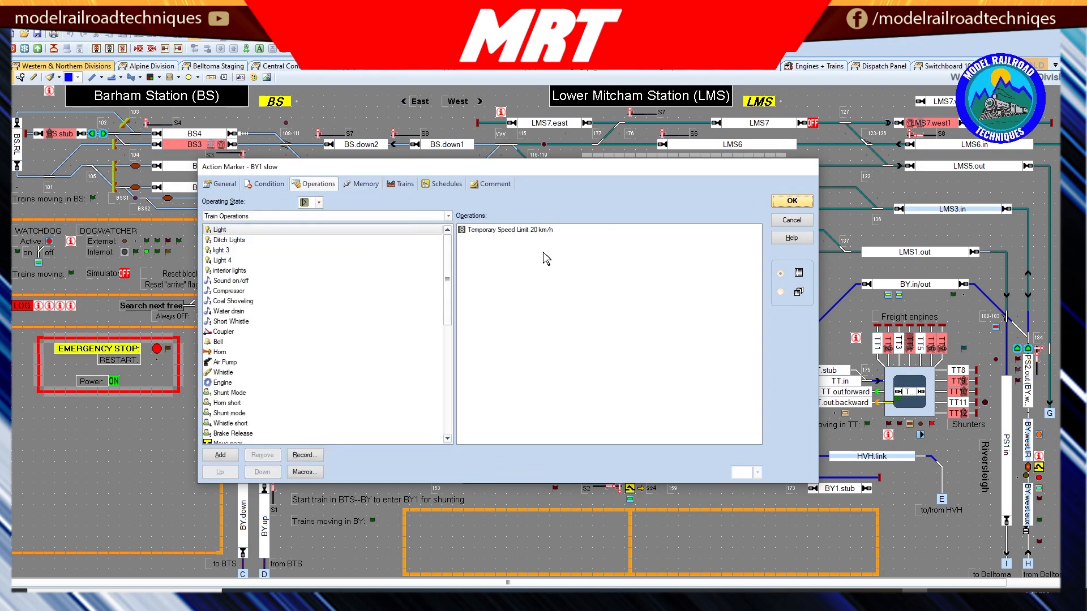
{"action": "left_click", "coordinate": [792, 201]}
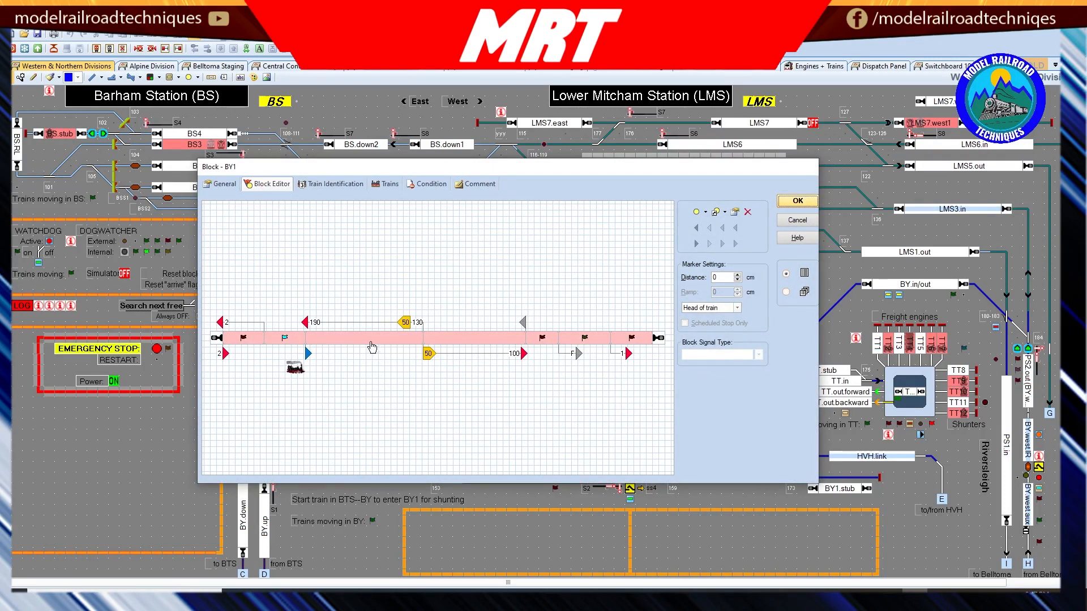
Step: Check the distance settings of block BY1's simulator stop and IR active markers and view the IR active marker's properties
{"action": "left_click", "coordinate": [522, 354]}
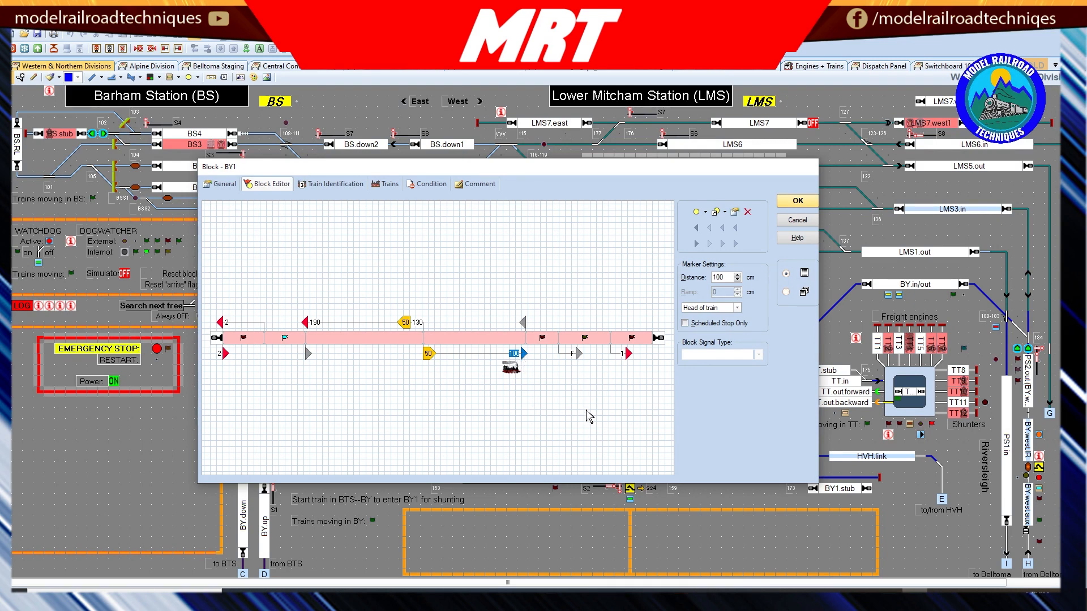
{"action": "left_click", "coordinate": [579, 355]}
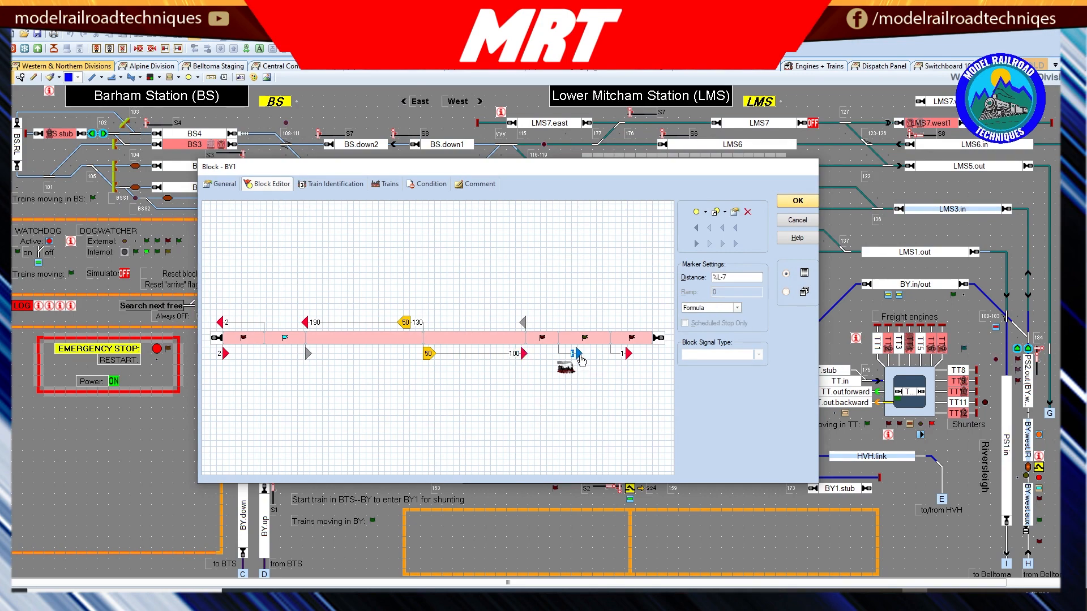
{"action": "key", "text": "Escape"}
{"action": "left_click", "coordinate": [223, 184]}
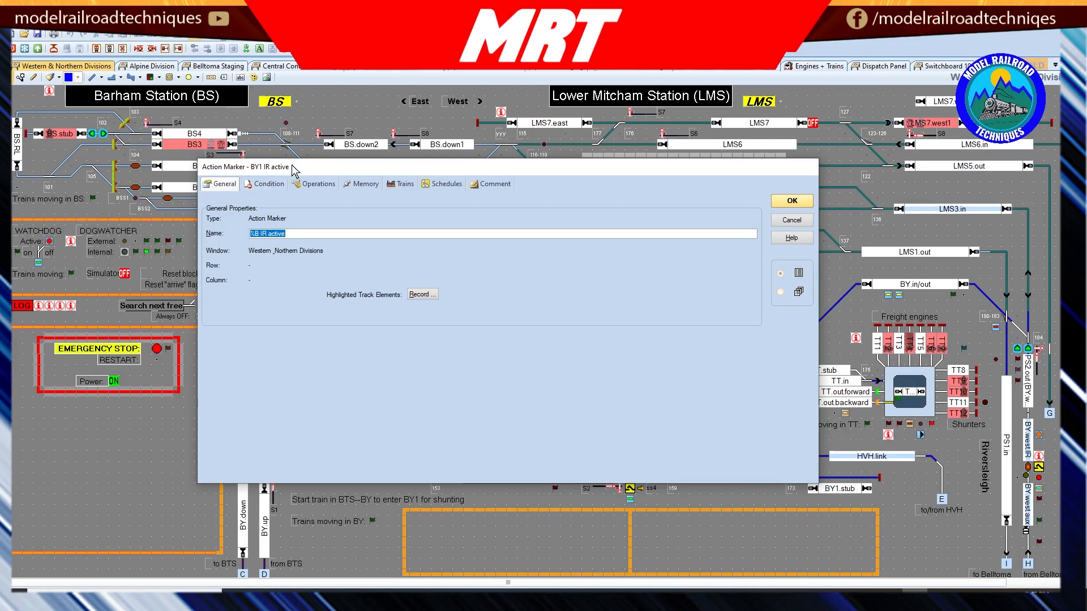
{"action": "left_click", "coordinate": [328, 187]}
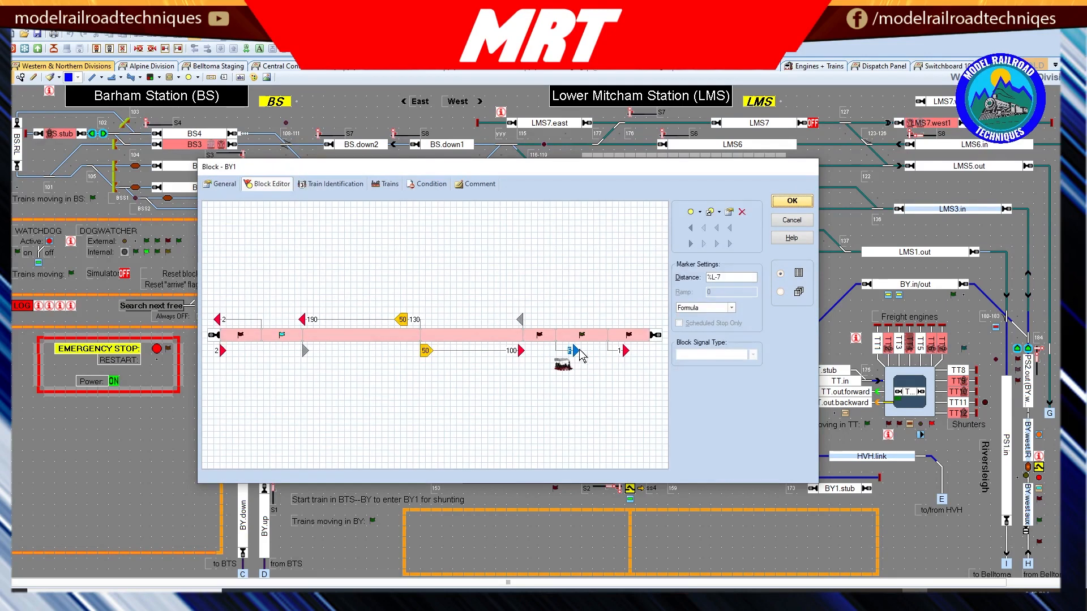
Step: Inspect the BY1 IR reached flagman's trigger conditions and the general properties of the BY1 IR stop marker
{"action": "double_click", "coordinate": [582, 338]}
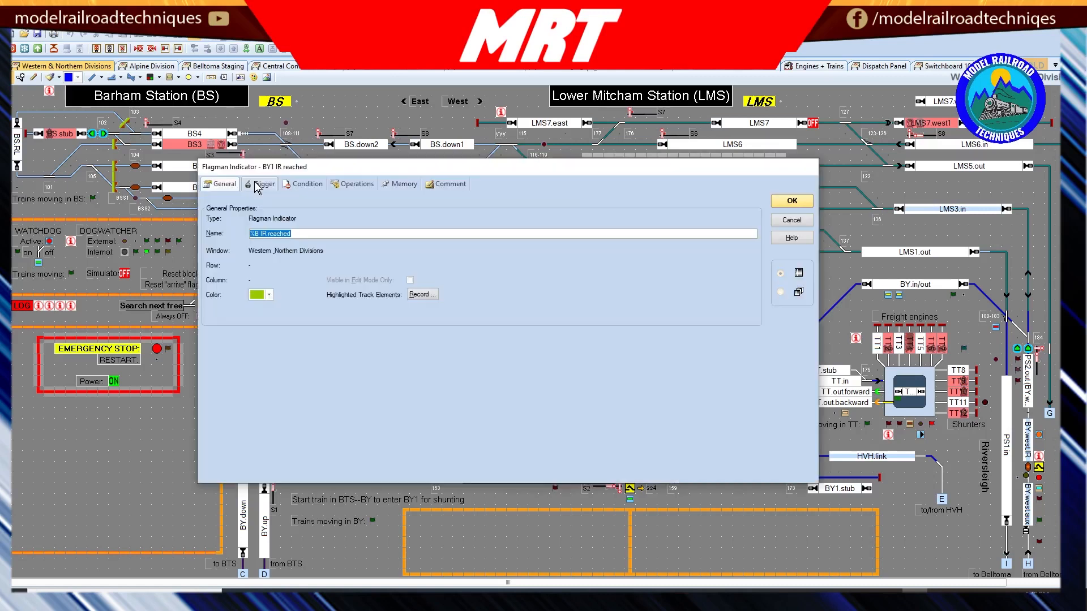
{"action": "left_click", "coordinate": [259, 185]}
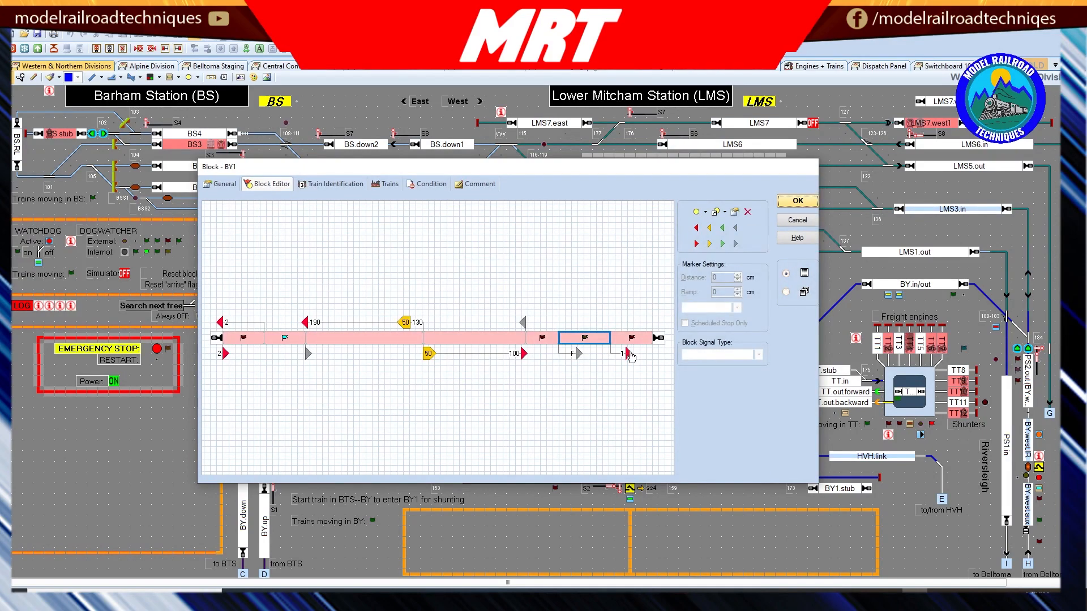
{"action": "key", "text": "Escape"}
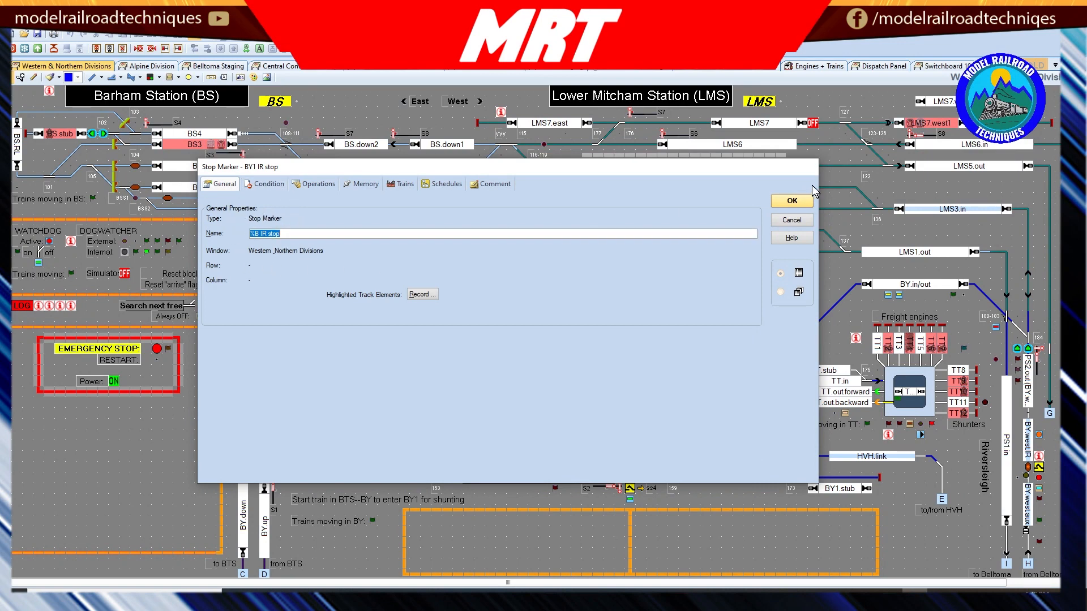
{"action": "left_click", "coordinate": [793, 201]}
{"action": "key", "text": "Escape"}
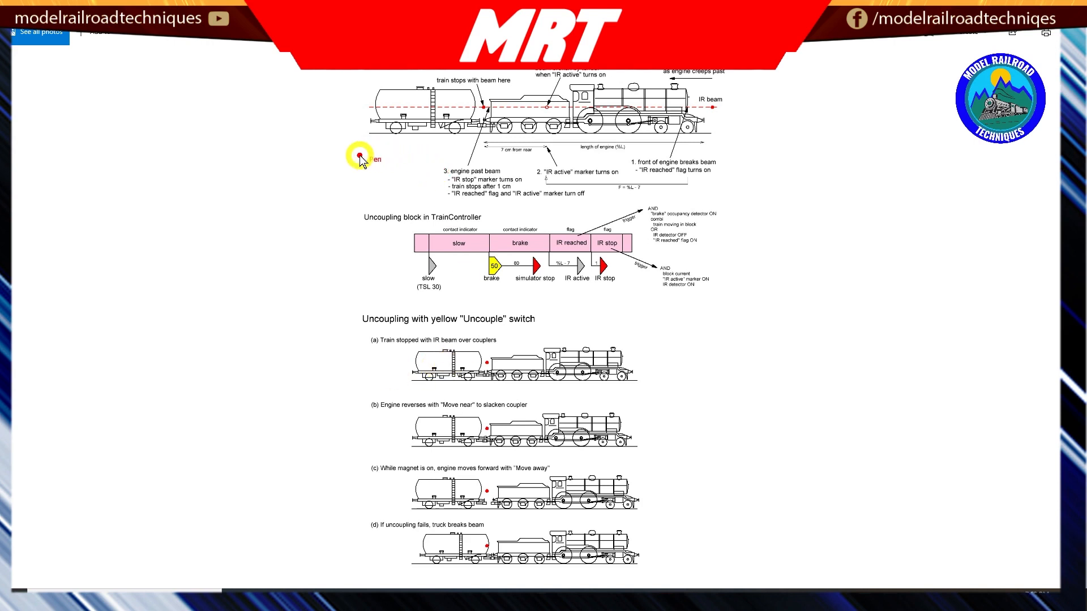
Step: Switch to the uncoupling diagram and draw a horizontal arrow below the tank wagon, pointing towards the engine
{"action": "mouse_move", "coordinate": [305, 161]}
{"action": "left_mouse_down"}
{"action": "mouse_move", "coordinate": [419, 163]}
{"action": "mouse_move", "coordinate": [396, 176]}
{"action": "left_mouse_up"}
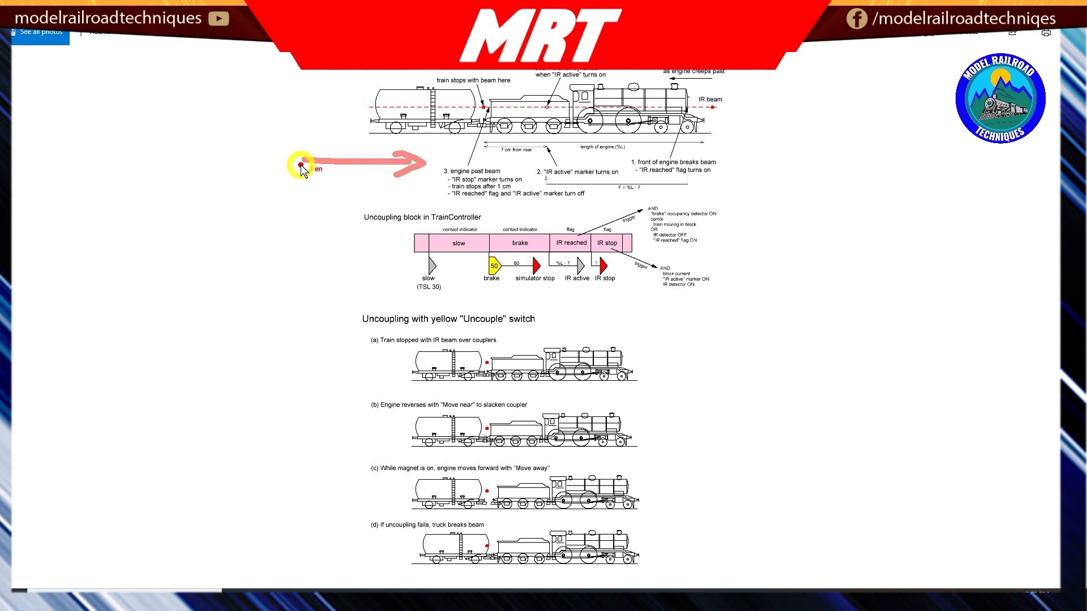